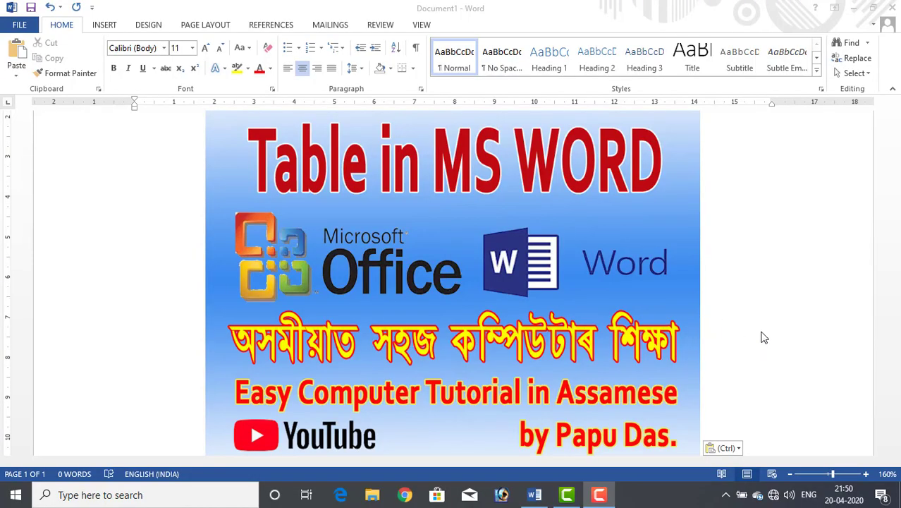
Delete the title image and insert a 6×4 table from the Table grid.
click(629, 225)
key(Delete)
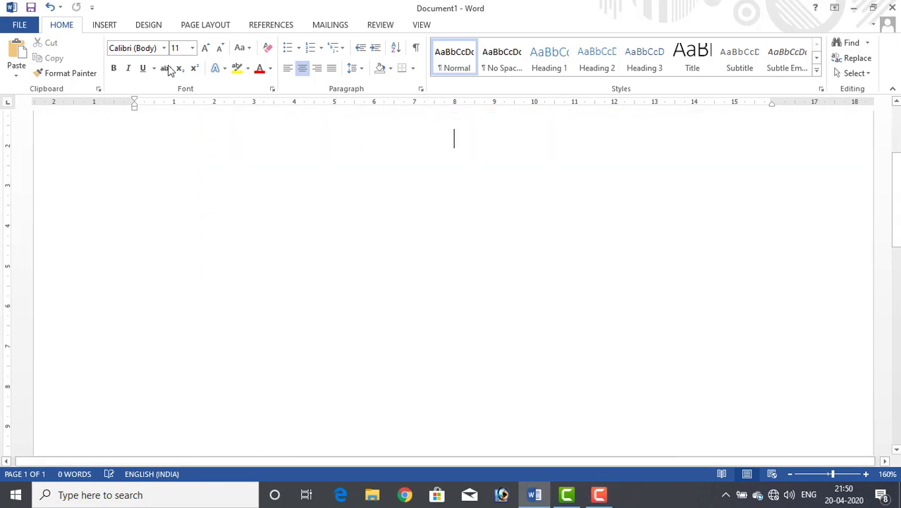
click(99, 27)
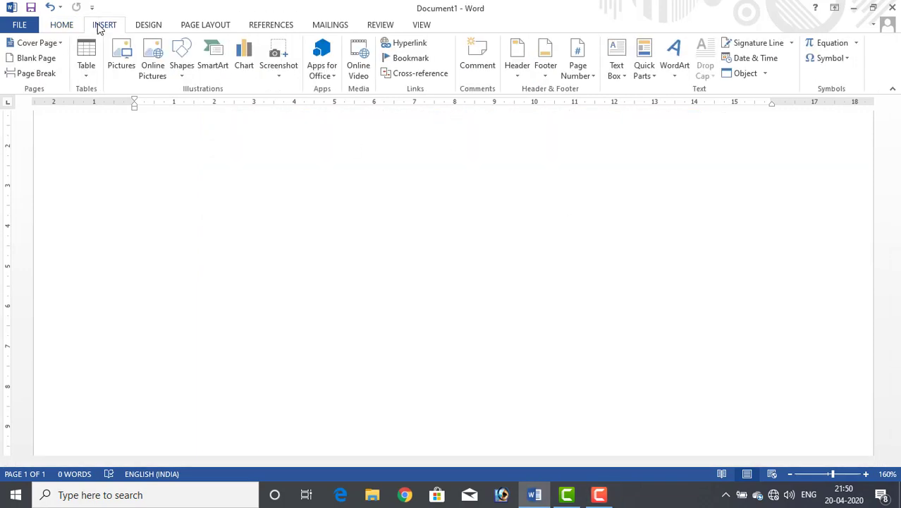
click(87, 70)
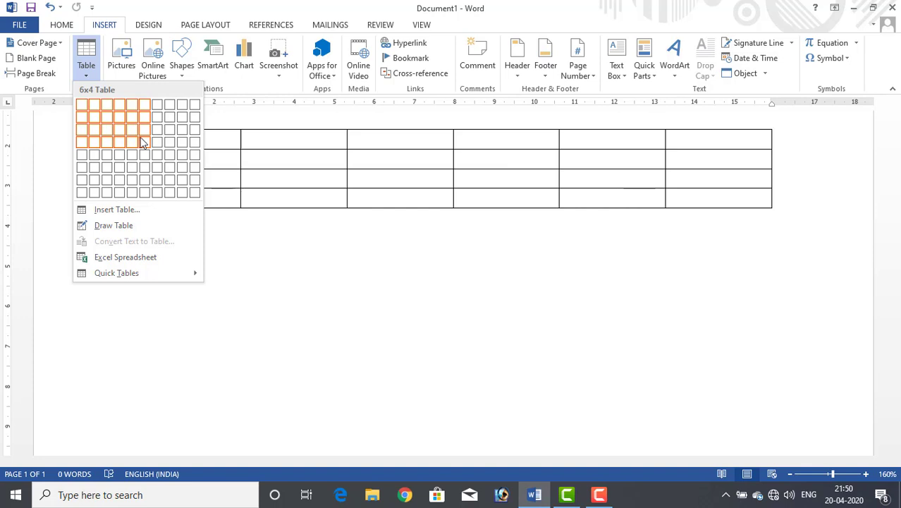
click(143, 142)
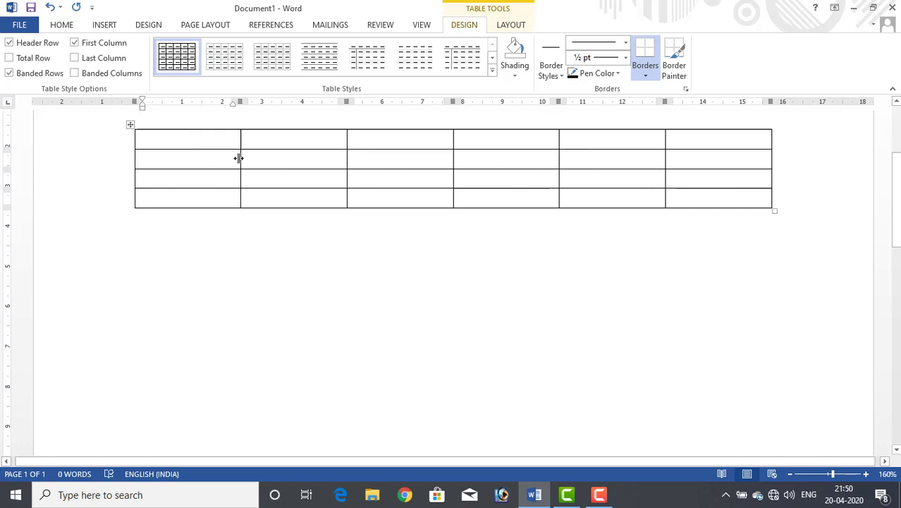
Centre the first cell, drag the table's corner to resize it, then delete the table.
key(ctrl+e)
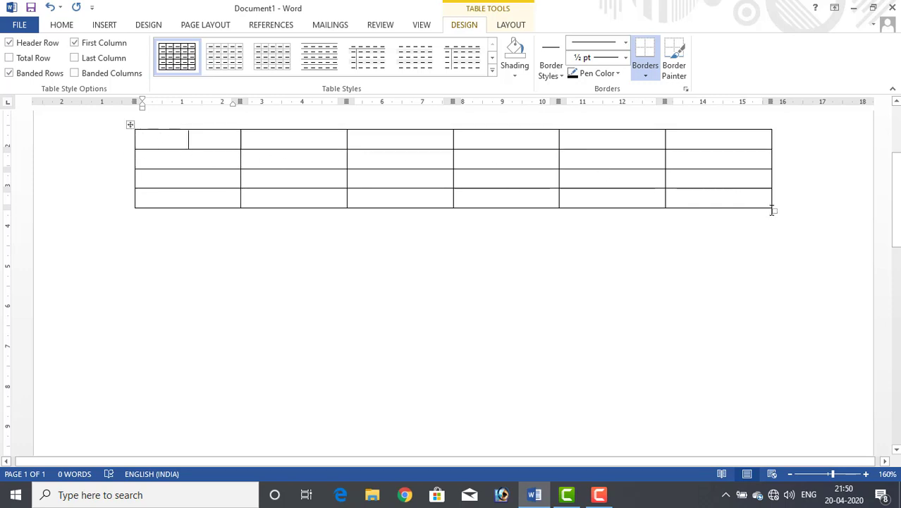
drag(773, 210, 806, 319)
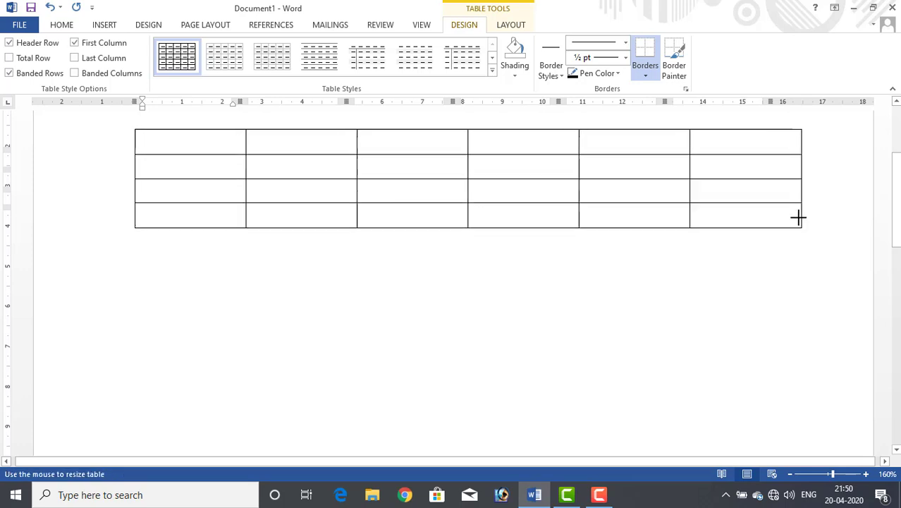
drag(806, 318, 799, 220)
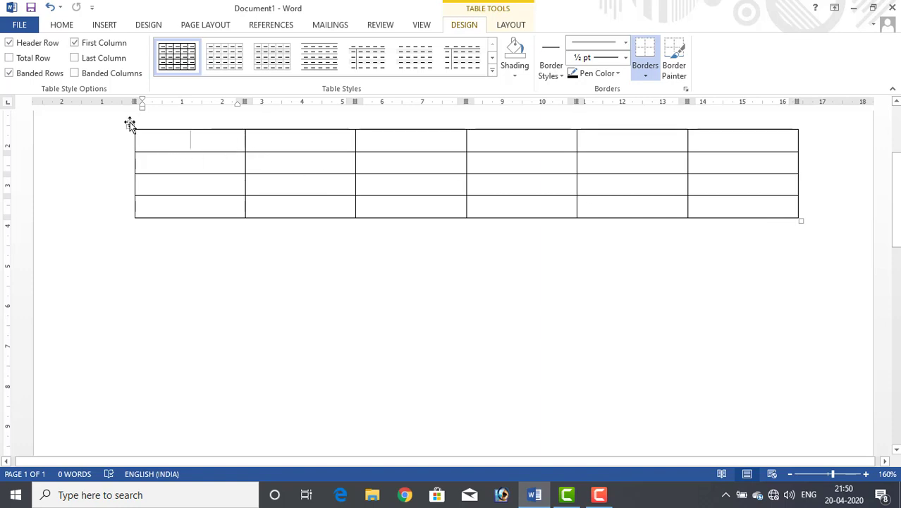
right_click(130, 124)
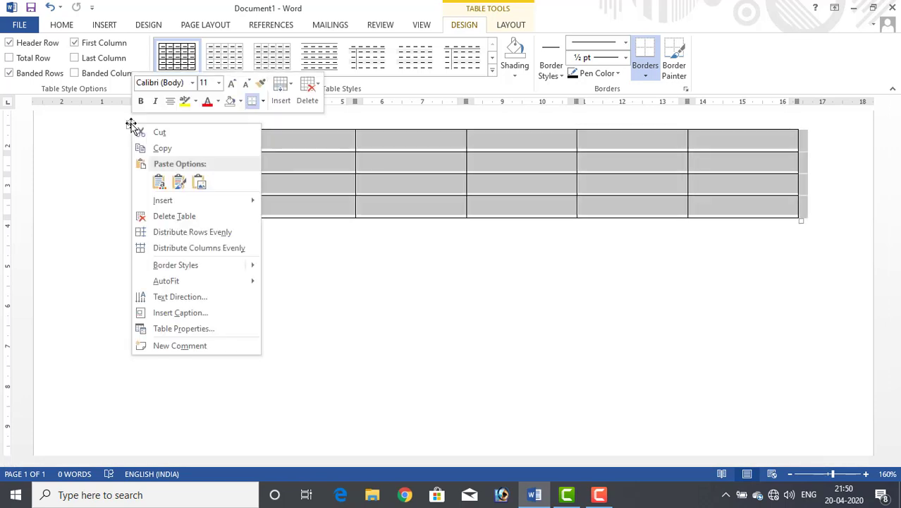
click(161, 216)
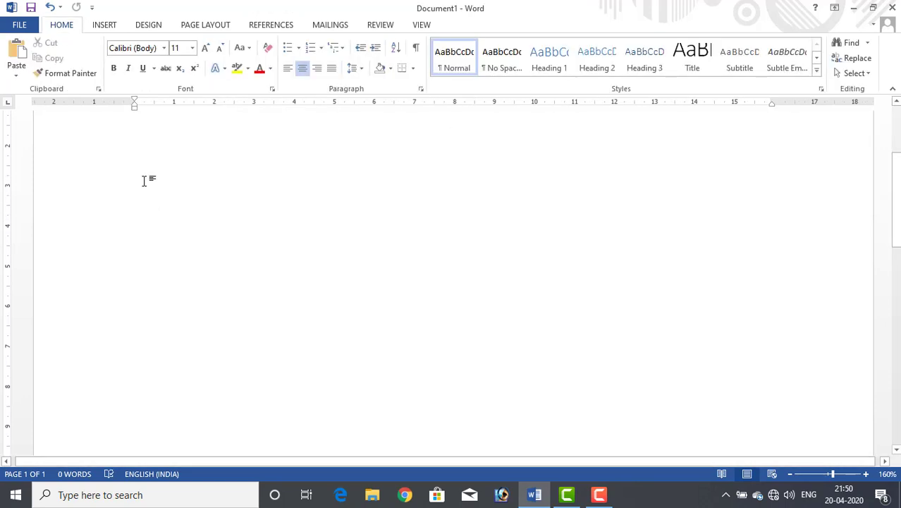
click(99, 25)
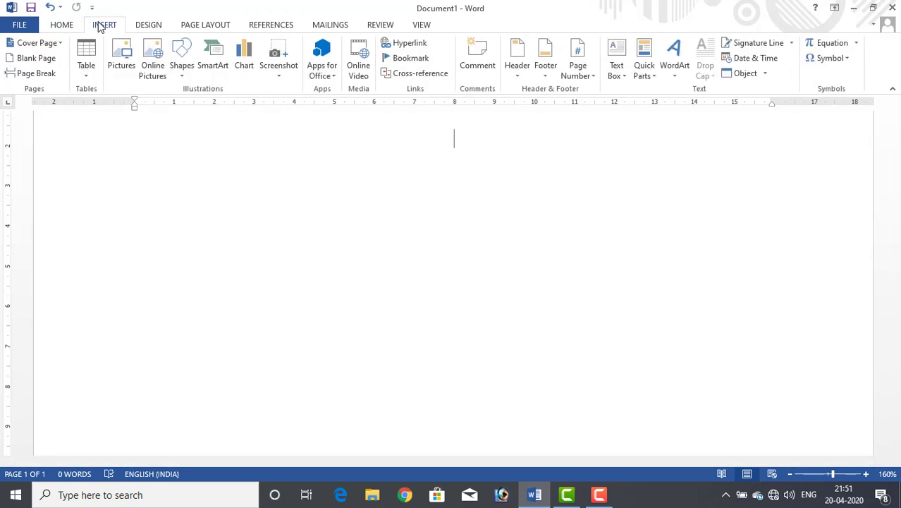
click(89, 76)
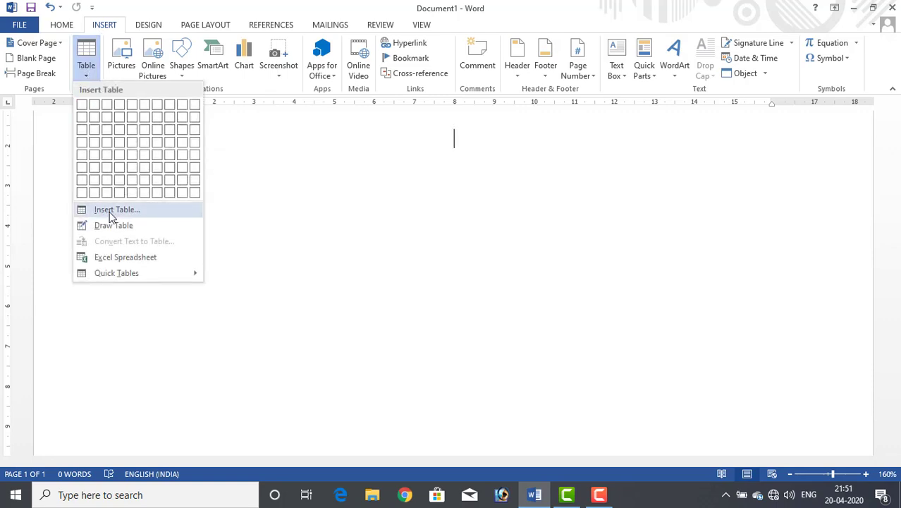
click(110, 210)
text(4)
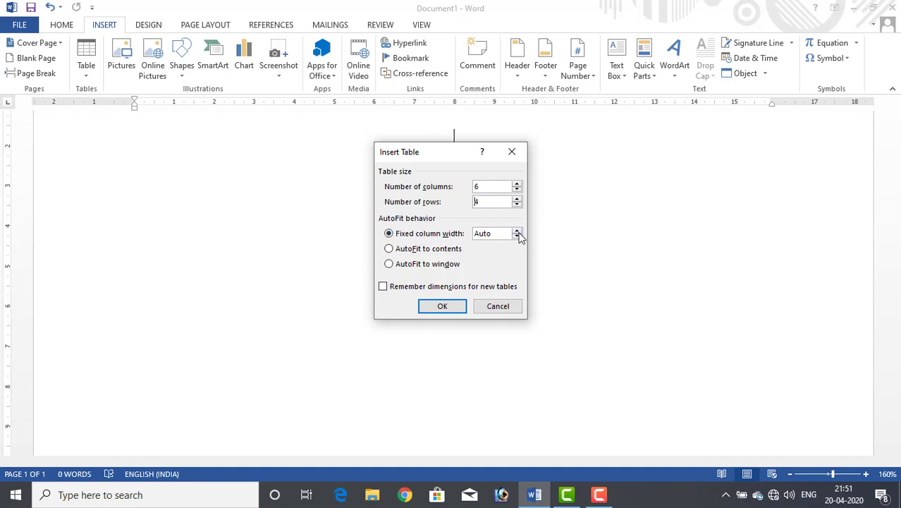
click(517, 230)
click(517, 231)
click(518, 231)
click(518, 232)
click(518, 232)
click(440, 306)
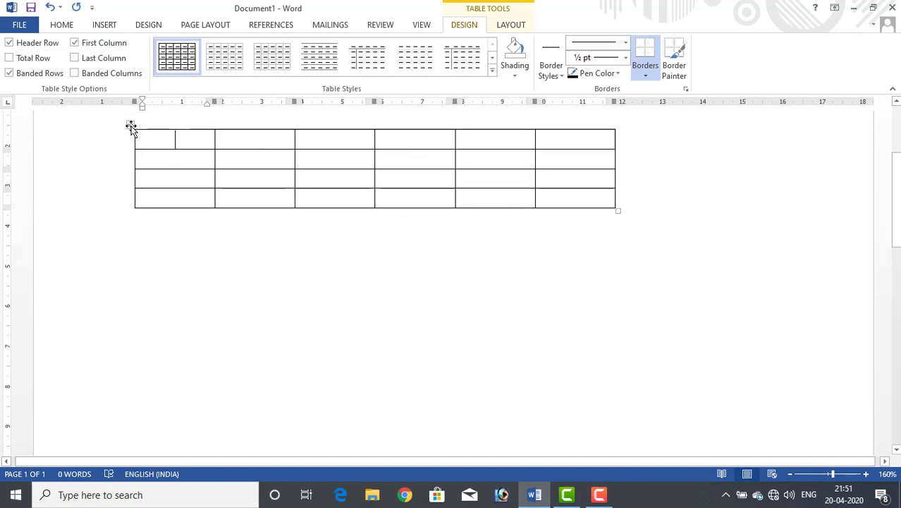
right_click(129, 127)
click(164, 219)
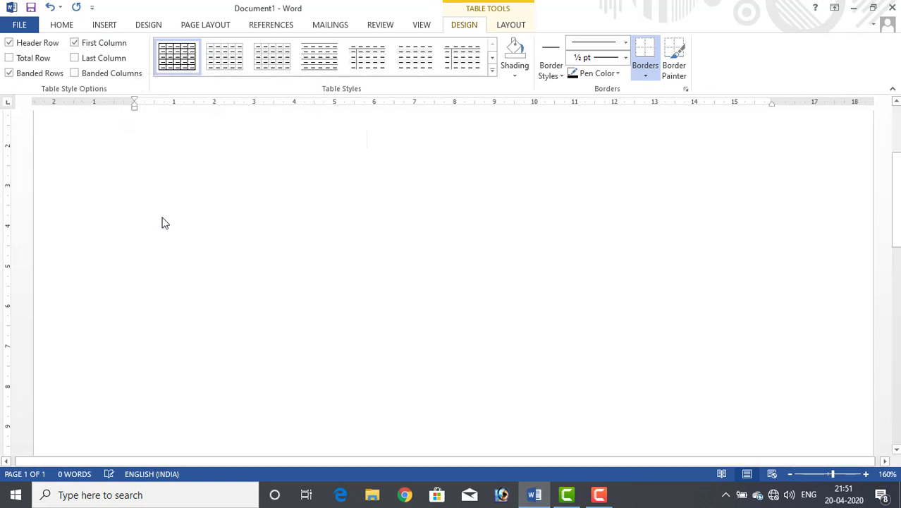
click(104, 29)
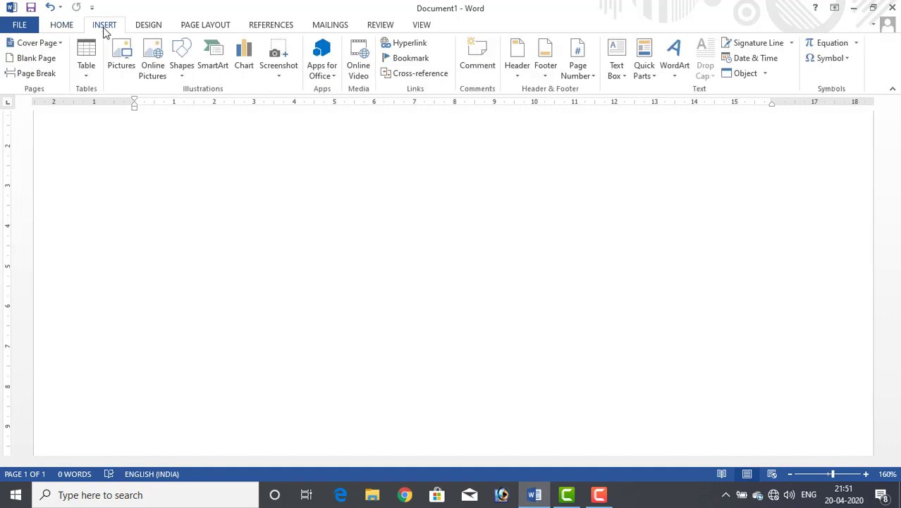
click(83, 70)
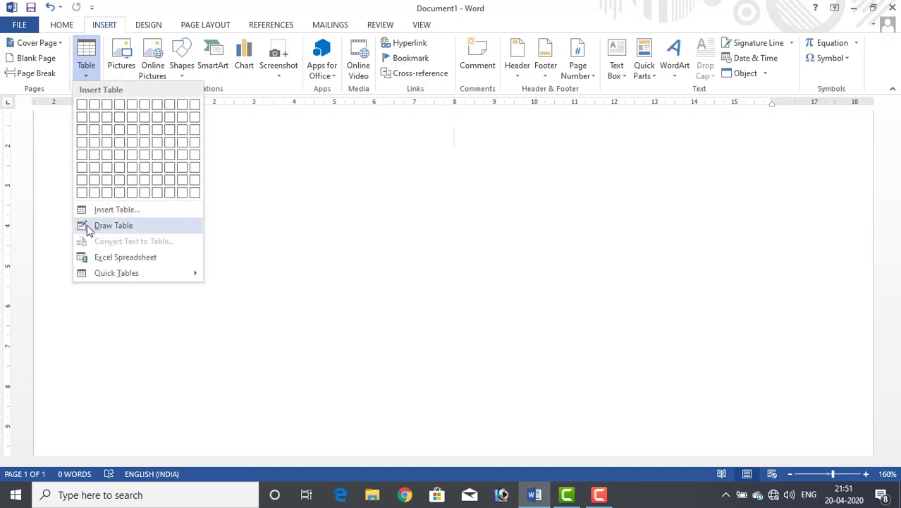
click(105, 209)
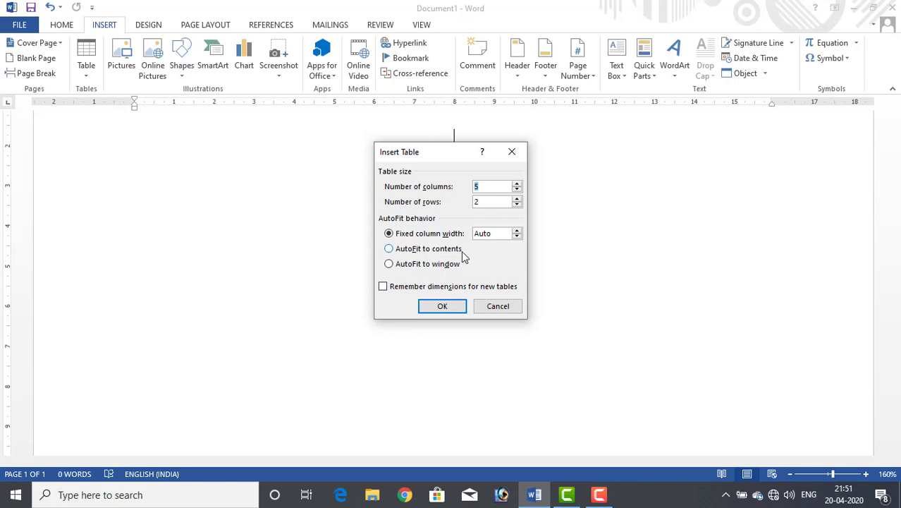
click(434, 251)
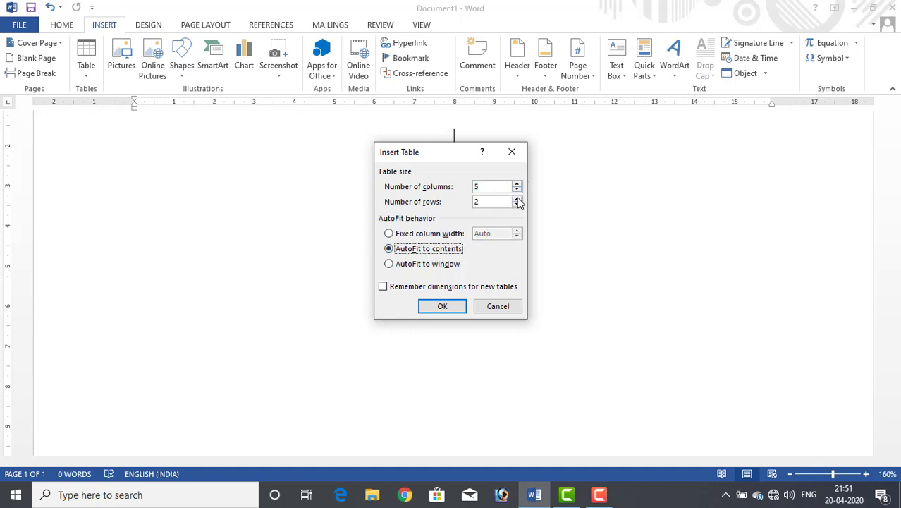
click(516, 198)
click(517, 199)
key(shift+Tab)
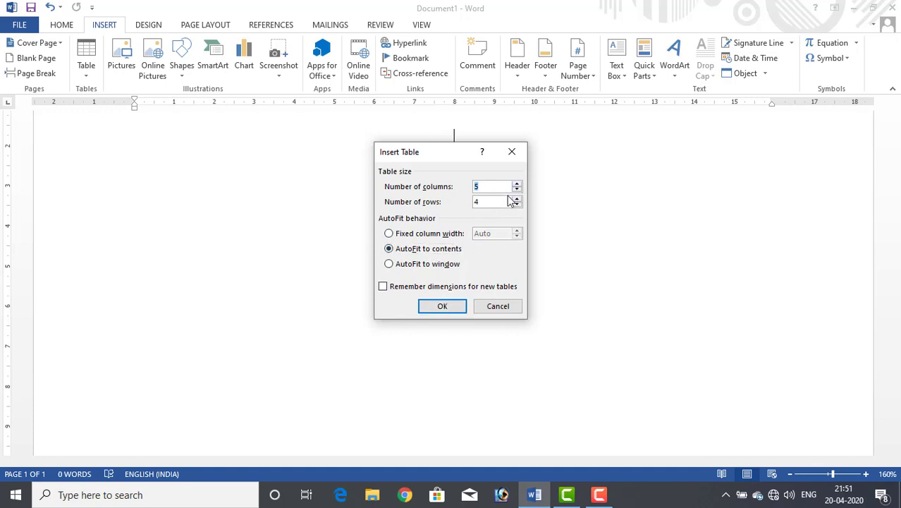
text(6)
click(432, 310)
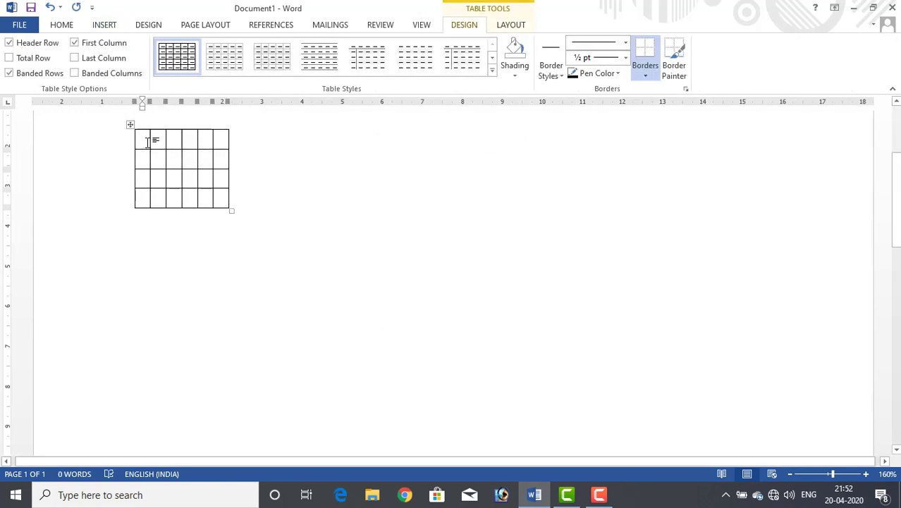
text(fsfdasfs)
click(209, 143)
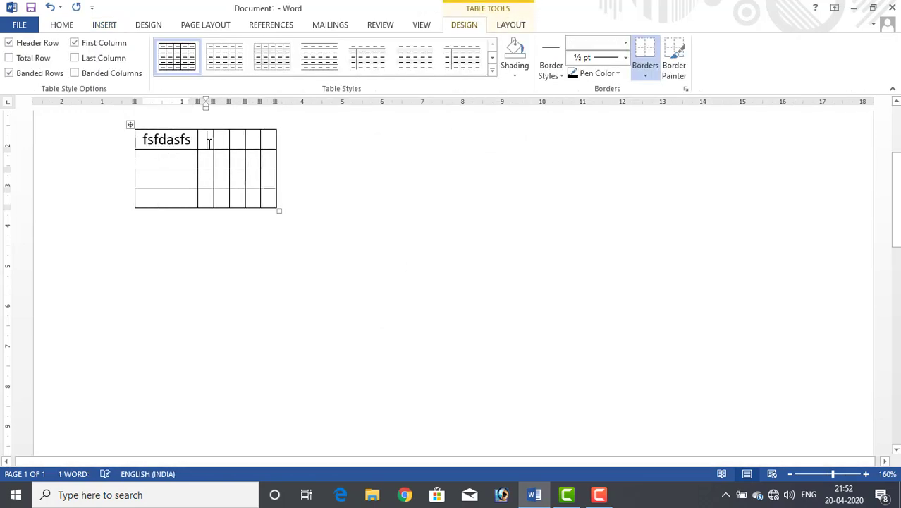
text(daewewe)
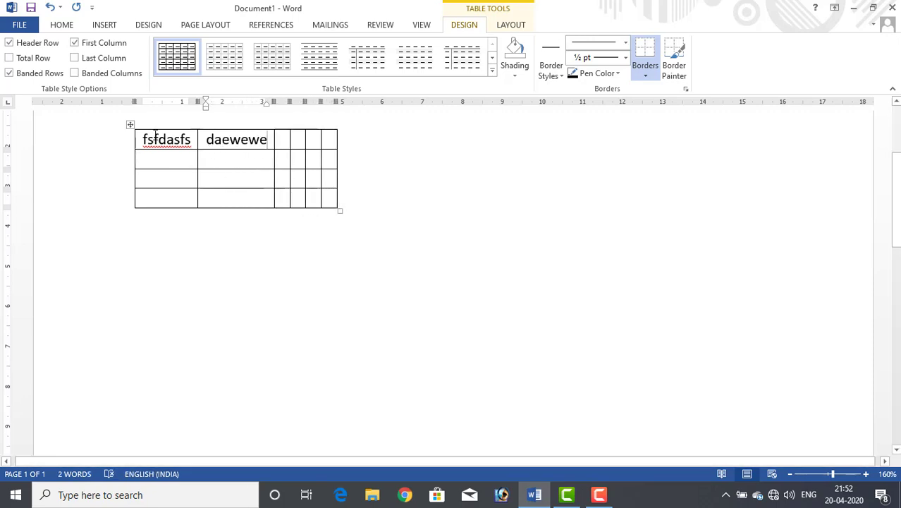
right_click(131, 125)
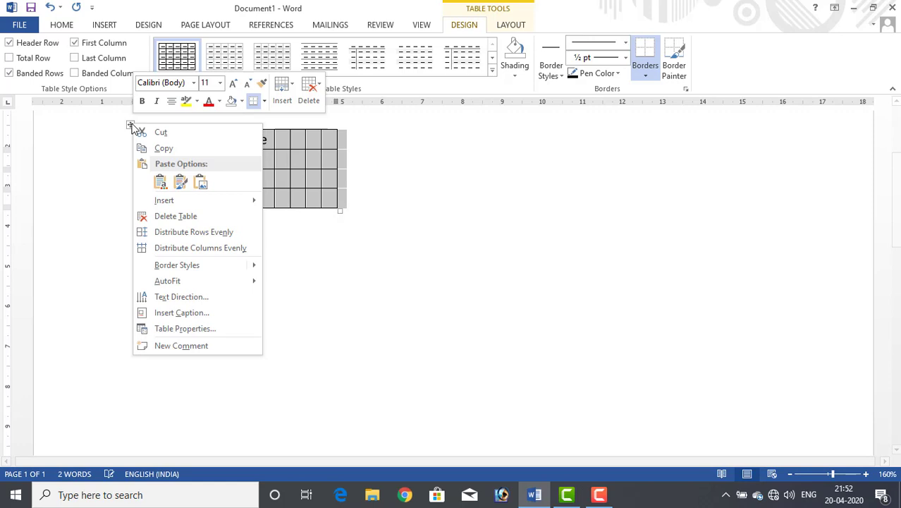
click(168, 217)
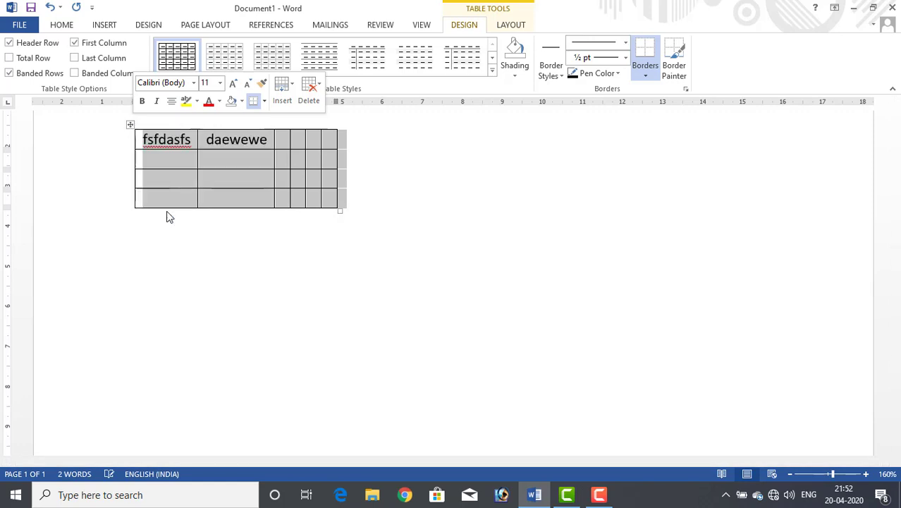
Insert a 6×4 table fitted to the window width via the Insert Table dialog, then delete it.
click(104, 25)
click(84, 67)
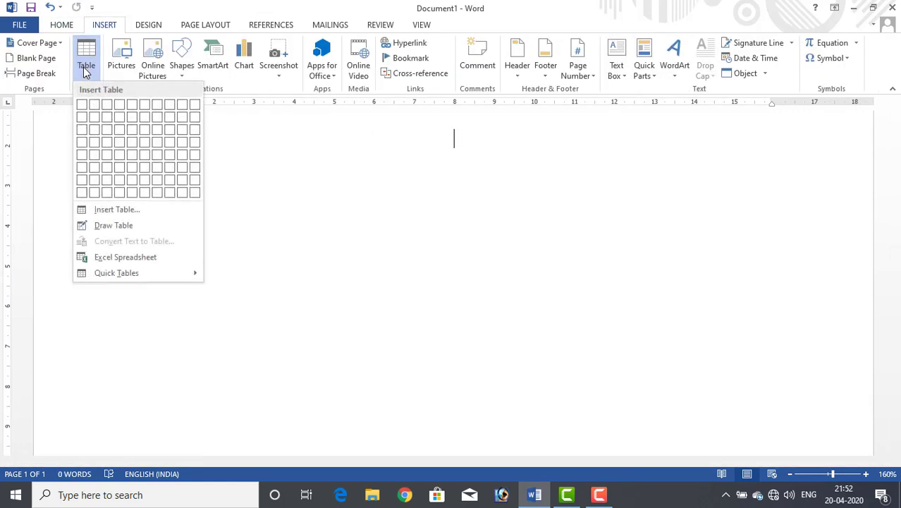
click(113, 211)
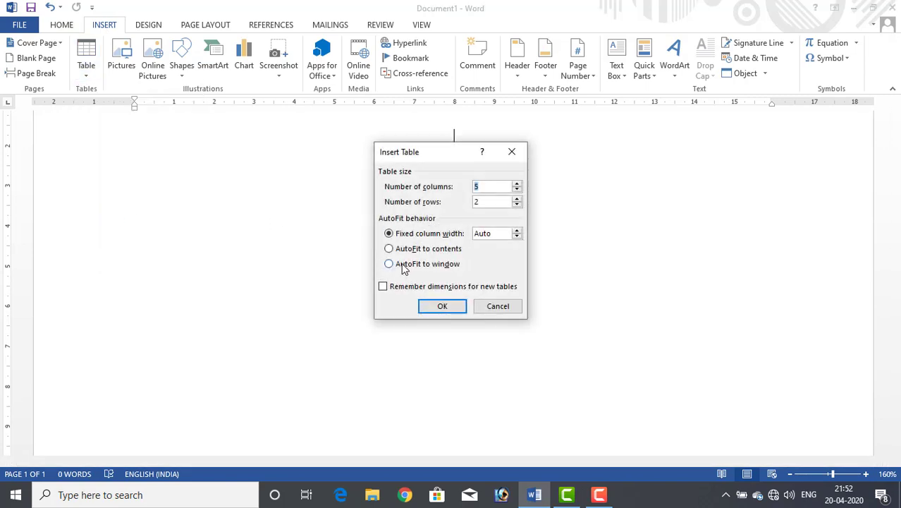
click(404, 268)
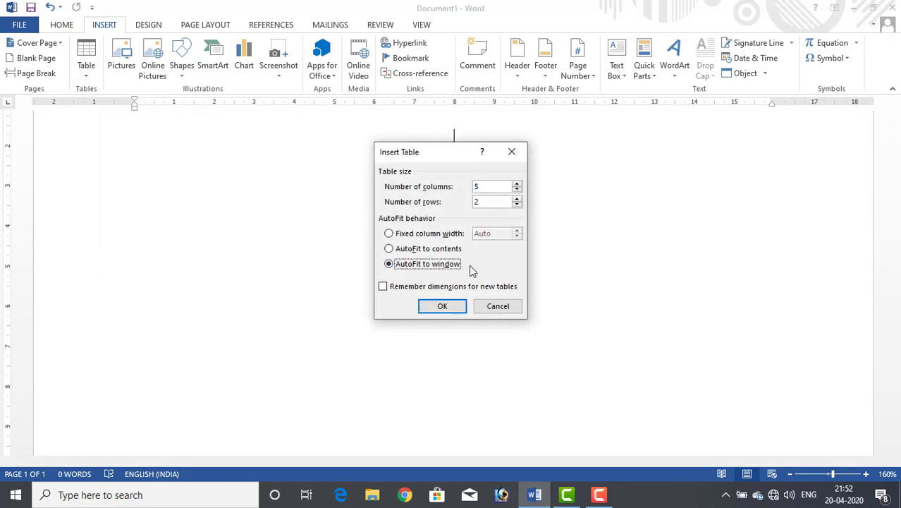
click(518, 183)
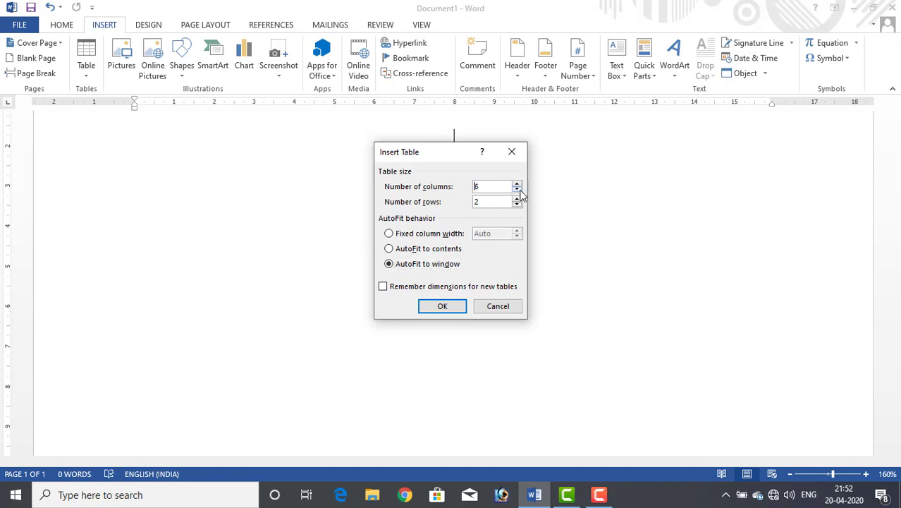
click(517, 200)
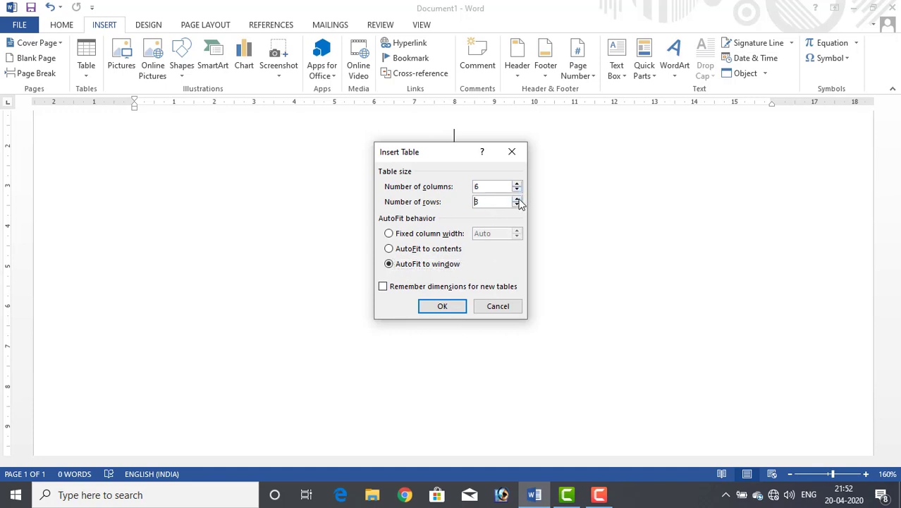
click(441, 306)
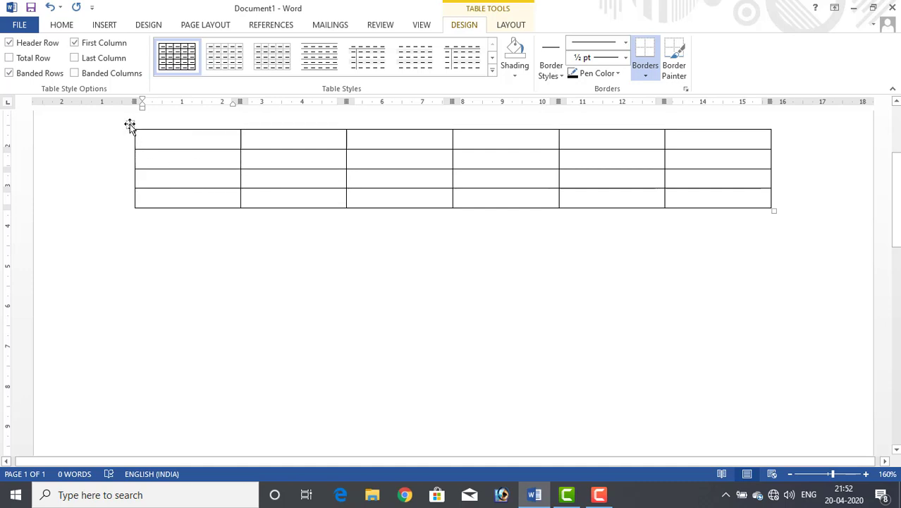
right_click(129, 125)
click(163, 216)
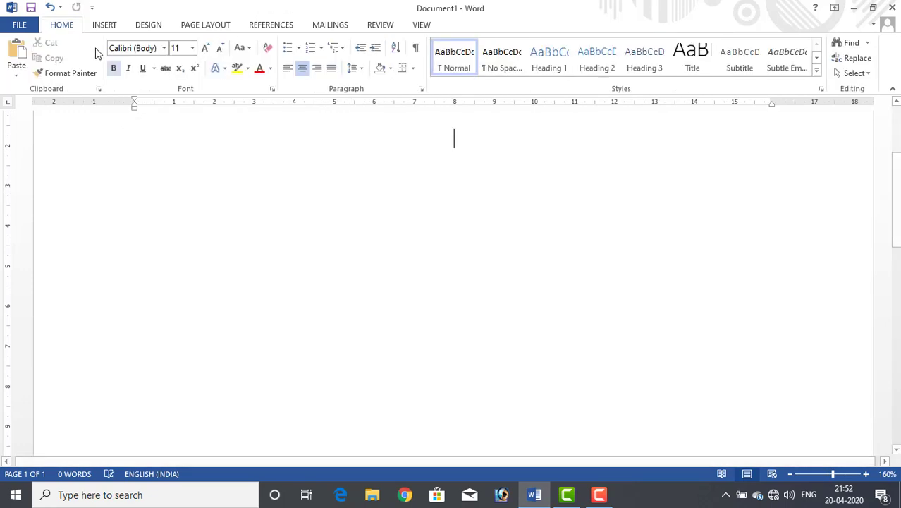
With Draw Table, draw the table outline and two horizontal row lines.
click(104, 24)
click(88, 69)
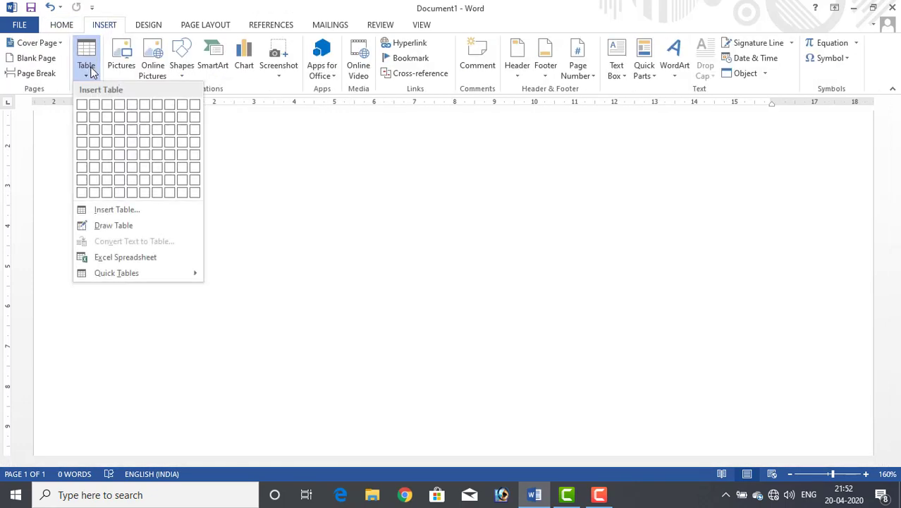
click(107, 226)
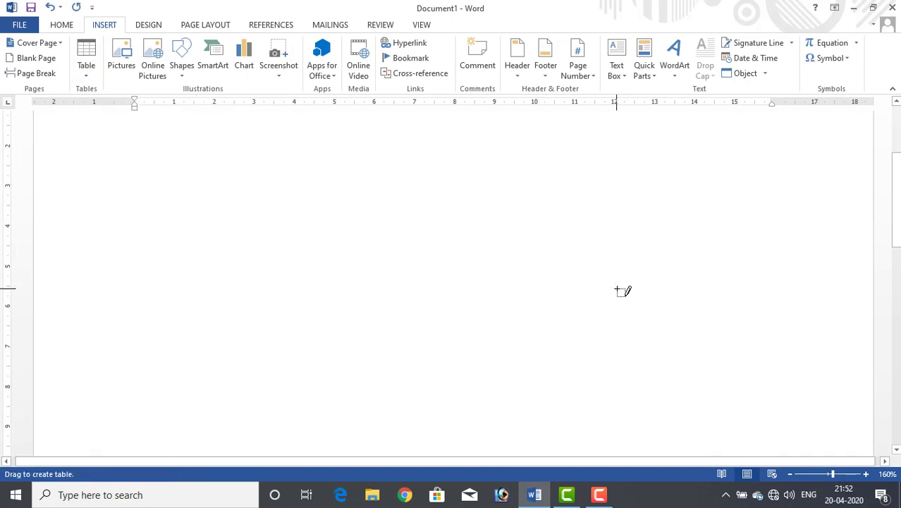
drag(506, 294, 619, 289)
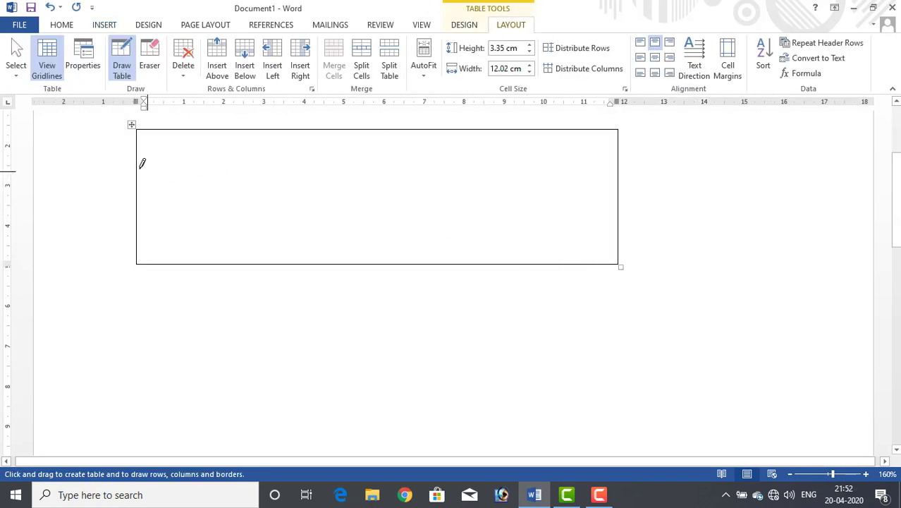
drag(141, 168, 535, 168)
drag(138, 209, 511, 208)
Draw four vertical lines to divide the table into five columns.
drag(229, 129, 225, 262)
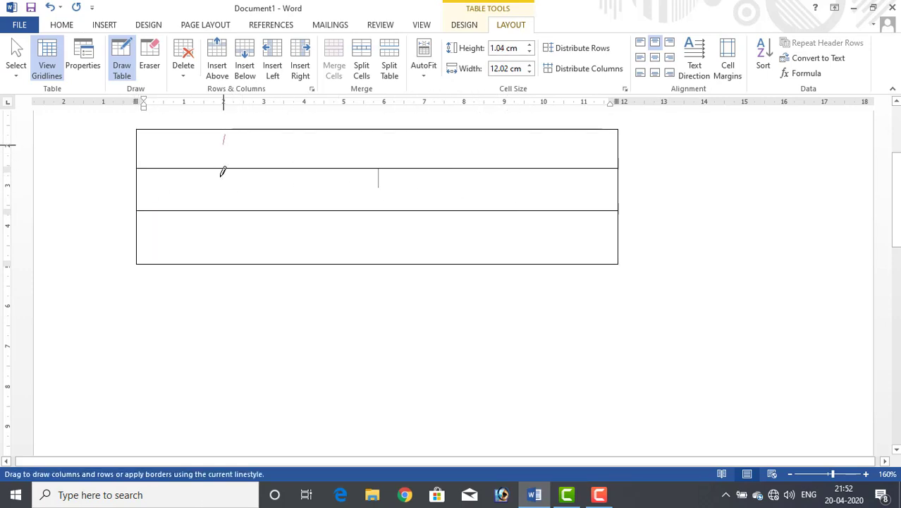
drag(316, 129, 314, 247)
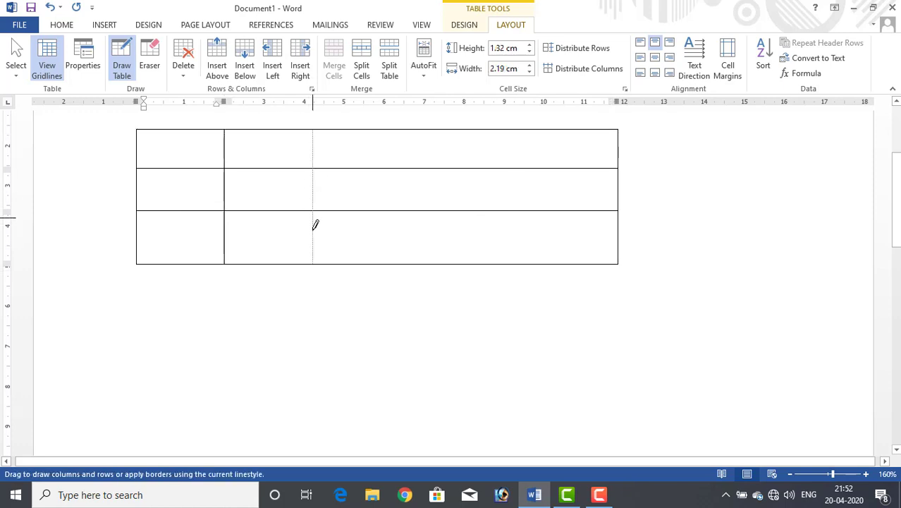
drag(418, 129, 416, 262)
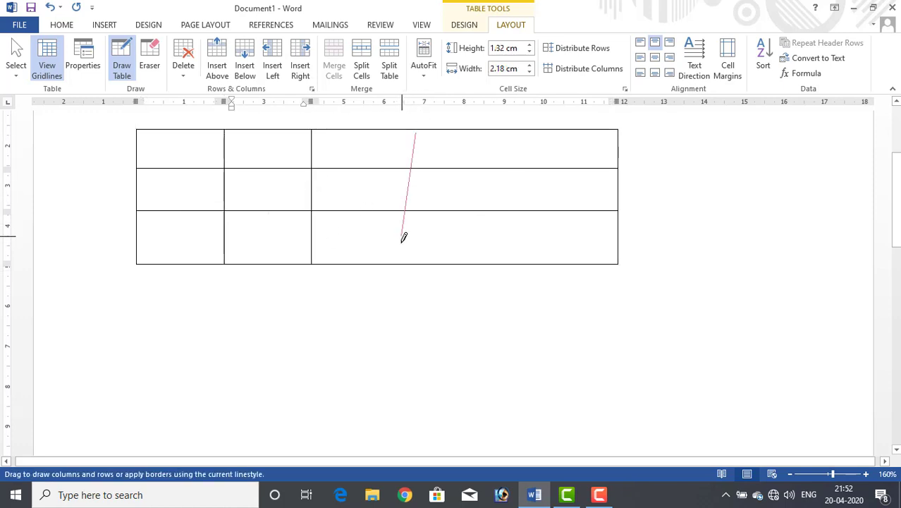
drag(517, 130, 516, 262)
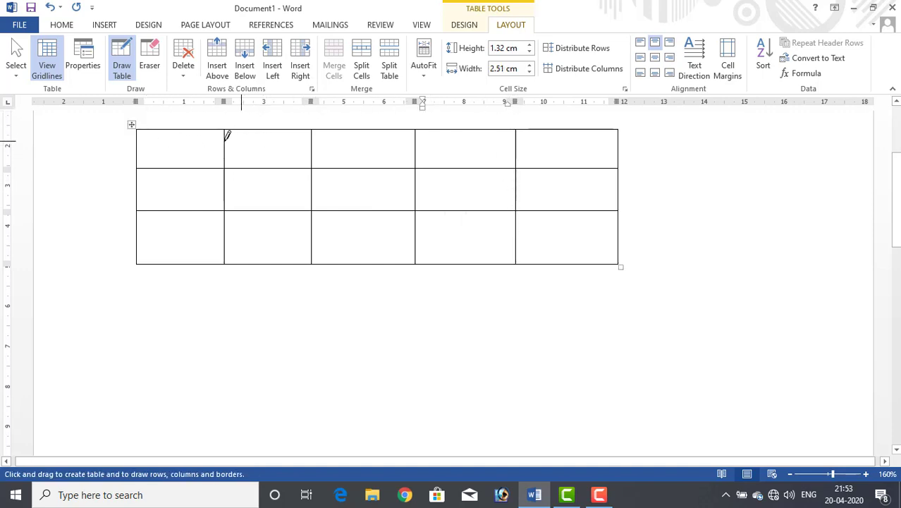
Make the first row's cells equal width with Distribute Columns.
click(186, 139)
drag(161, 146, 561, 149)
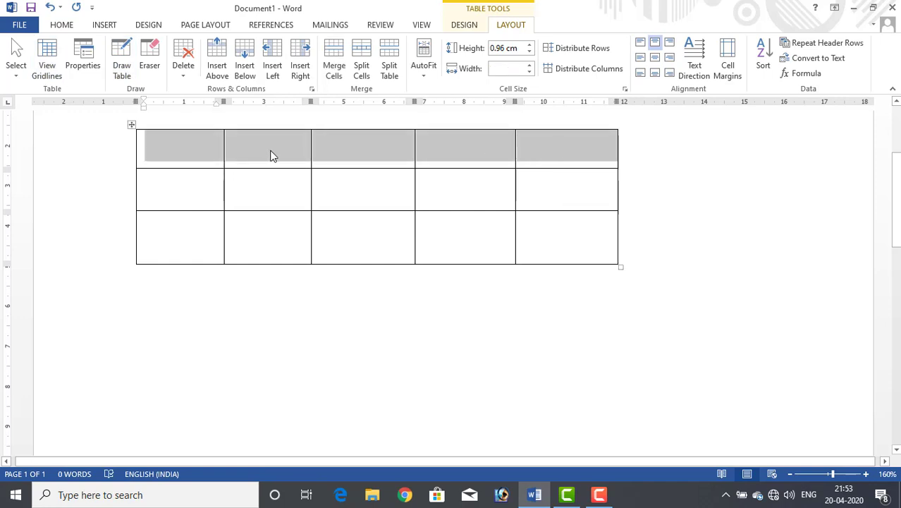
click(565, 76)
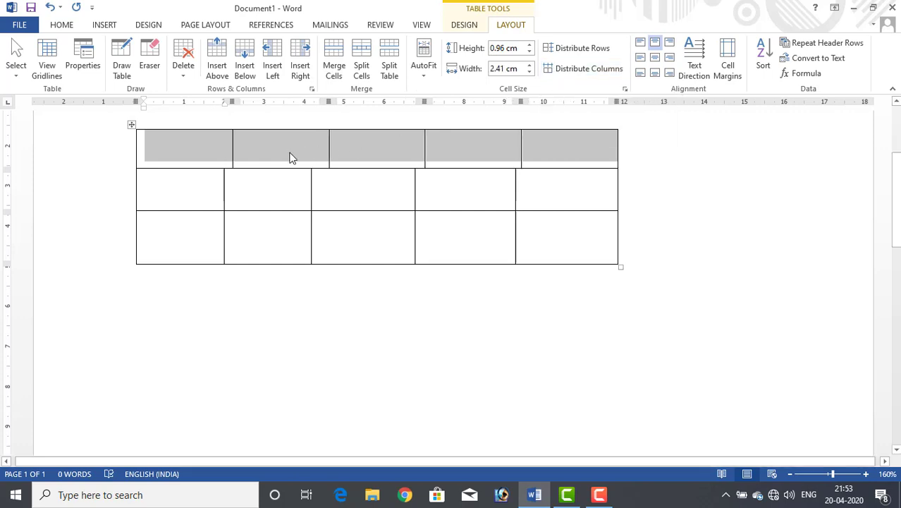
click(321, 160)
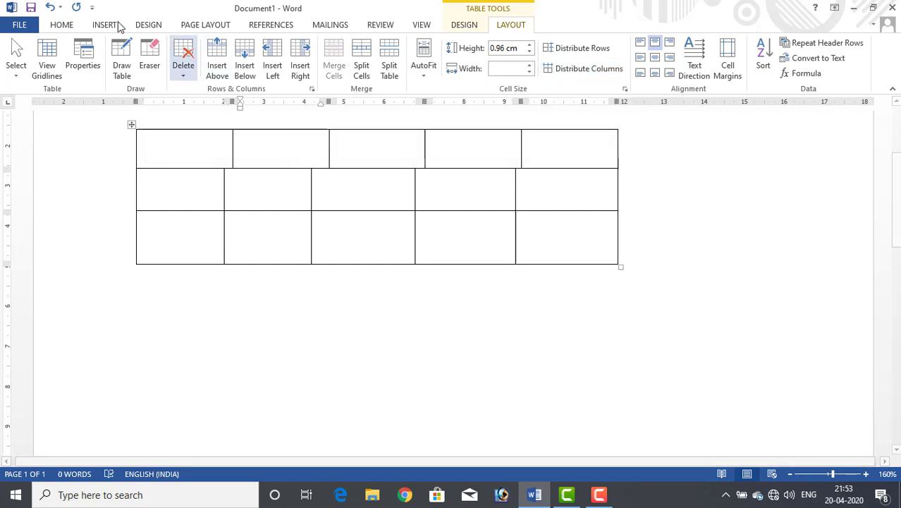
Undo the first-row distribution, then distribute all columns to 2.41 cm and rows to 1.1 cm.
click(51, 13)
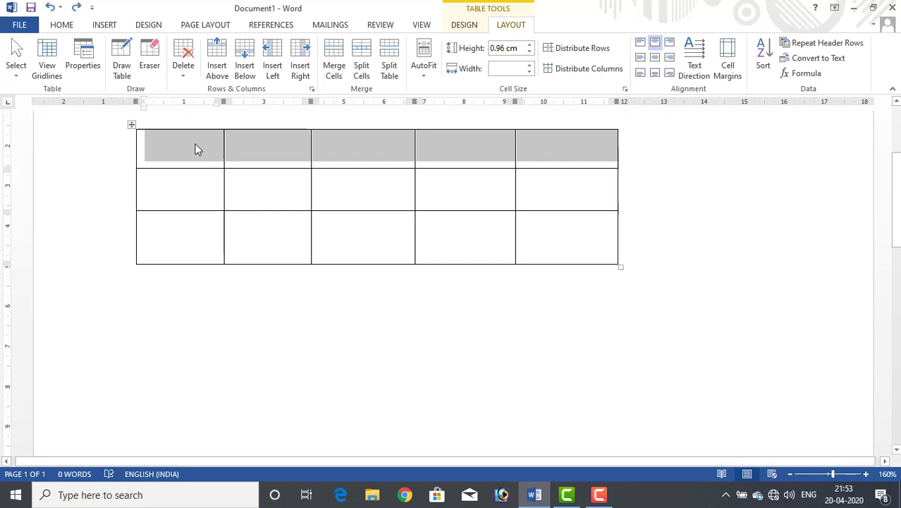
mouse_move(189, 144)
mouse_down()
mouse_move(345, 196)
mouse_move(557, 211)
mouse_up()
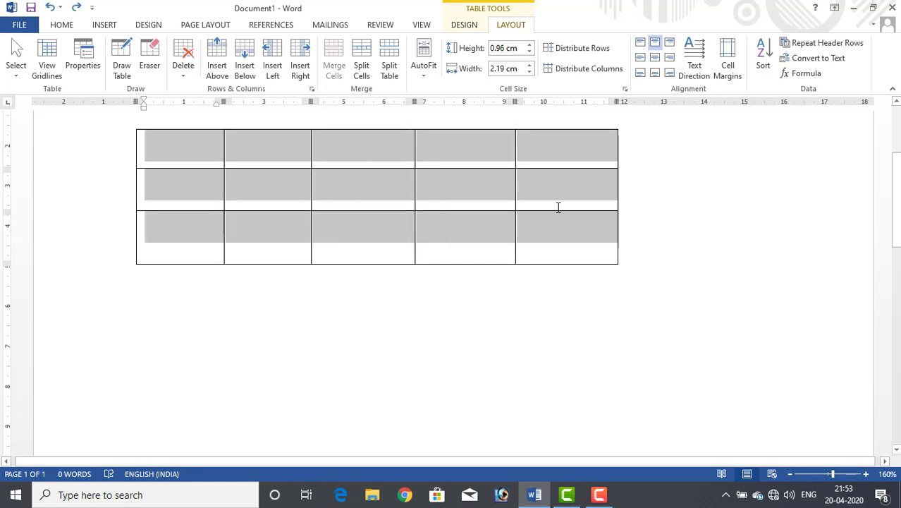
click(566, 71)
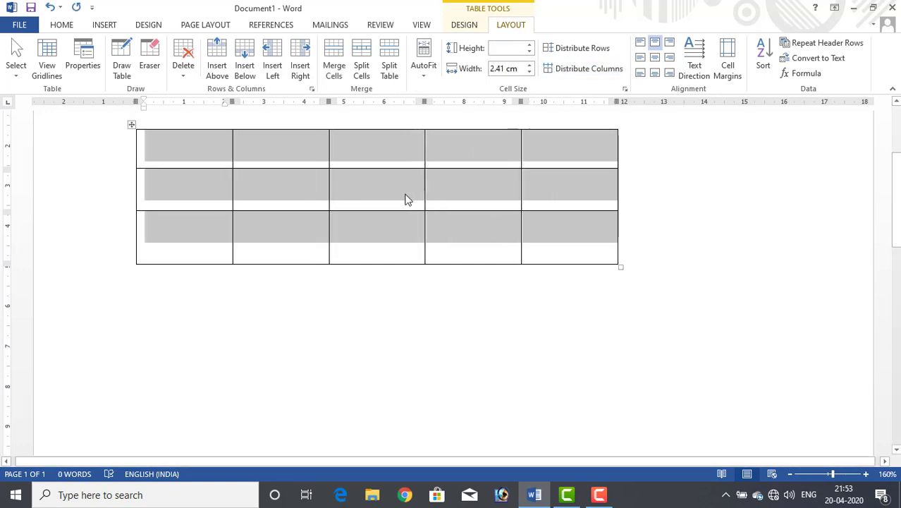
click(565, 50)
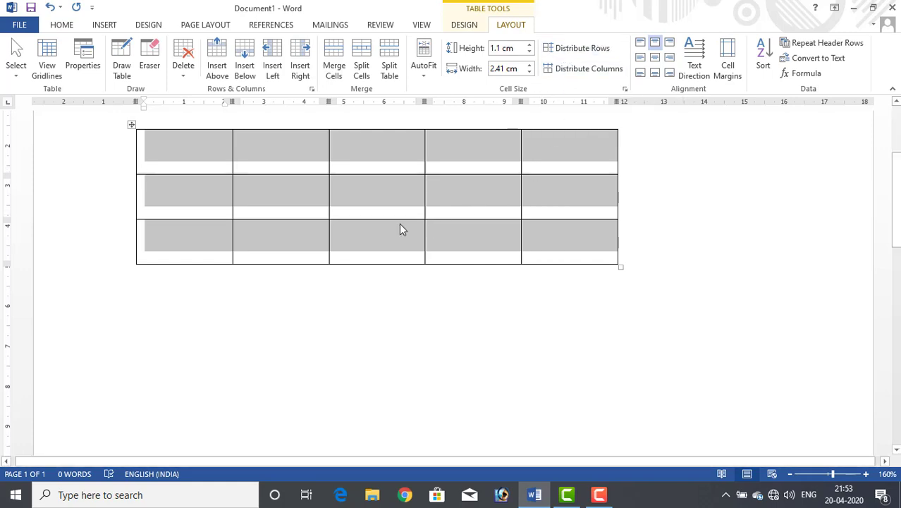
click(343, 200)
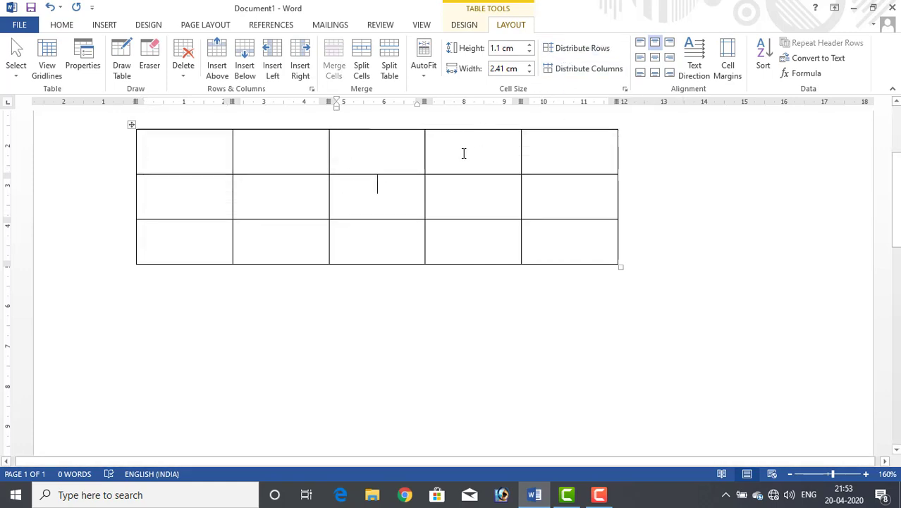
click(131, 124)
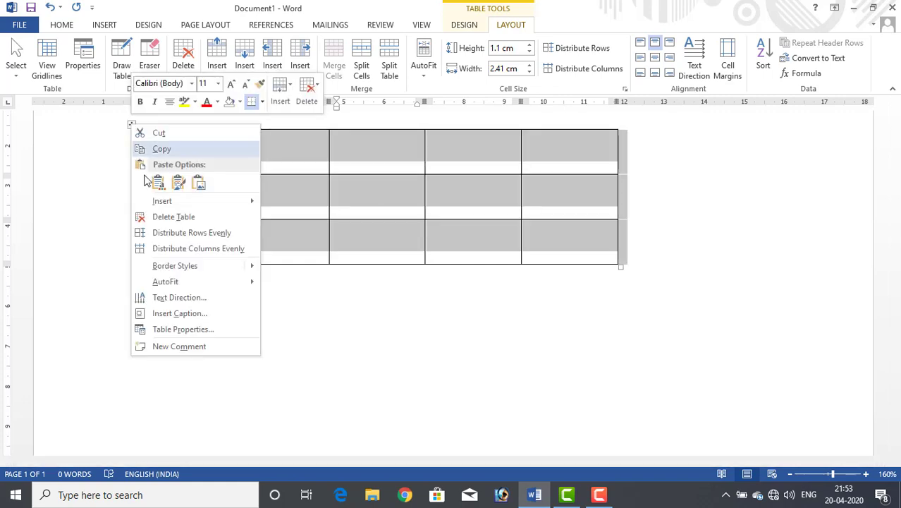
Delete the drawn table and insert a 7×3 table from the Table grid.
click(156, 216)
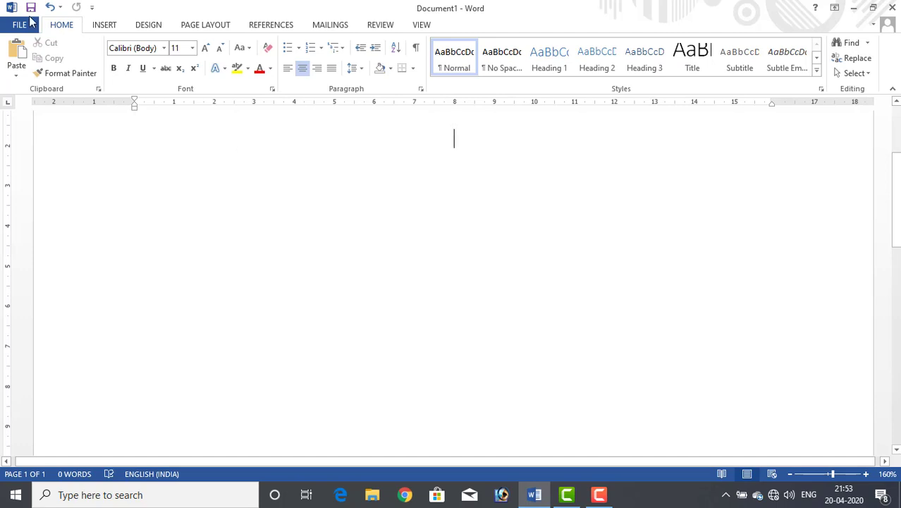
click(103, 26)
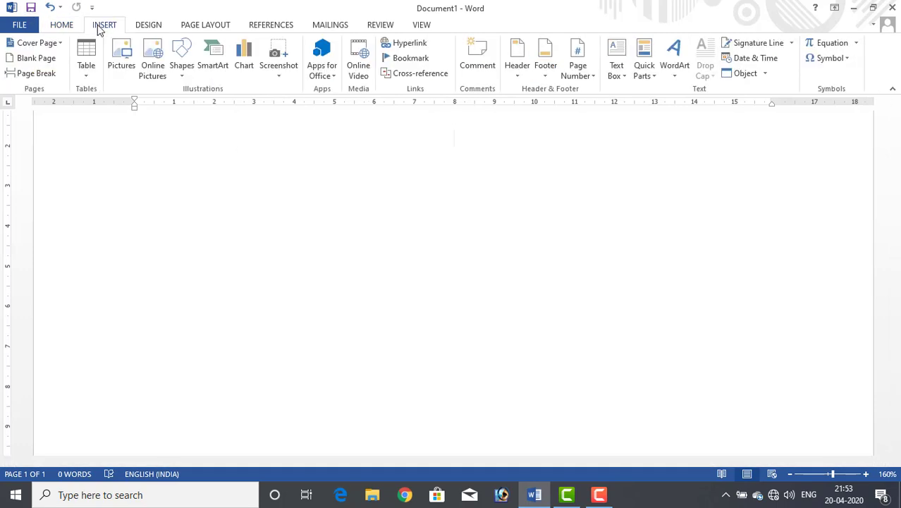
click(85, 74)
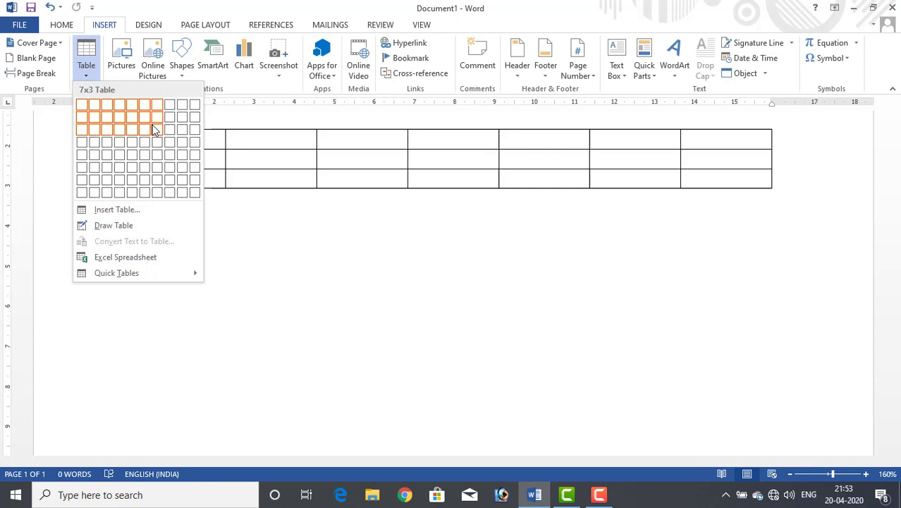
click(154, 131)
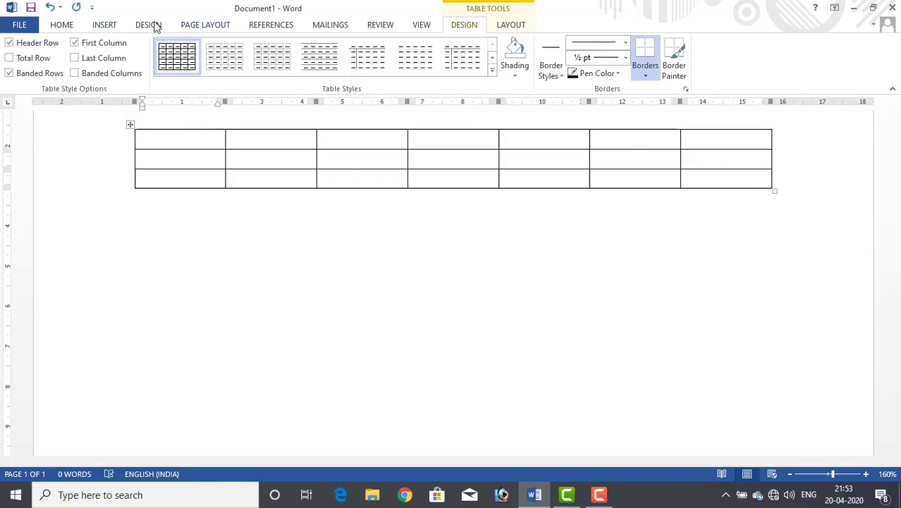
On the Layout tab, set the table's column width to 1.9 cm and row height to 0.7 cm.
click(104, 26)
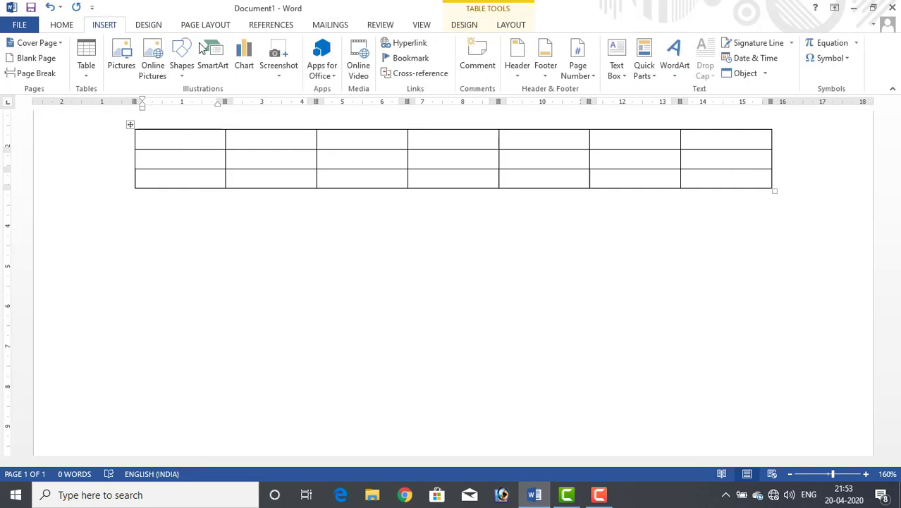
click(507, 25)
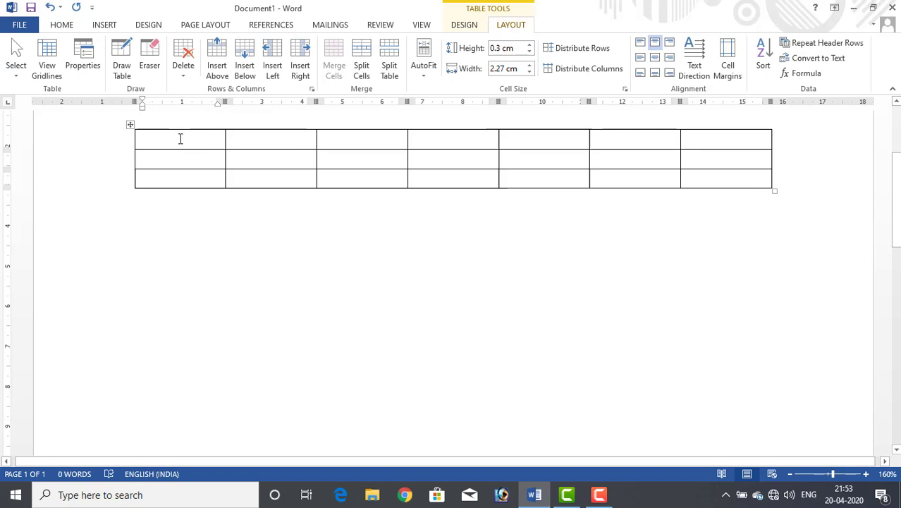
mouse_move(181, 139)
mouse_down()
mouse_move(722, 146)
mouse_move(732, 173)
mouse_up()
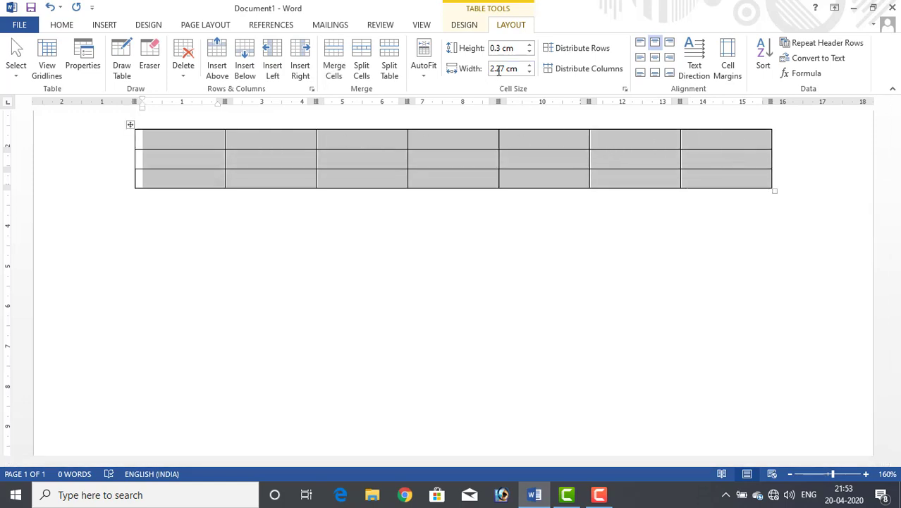
click(529, 72)
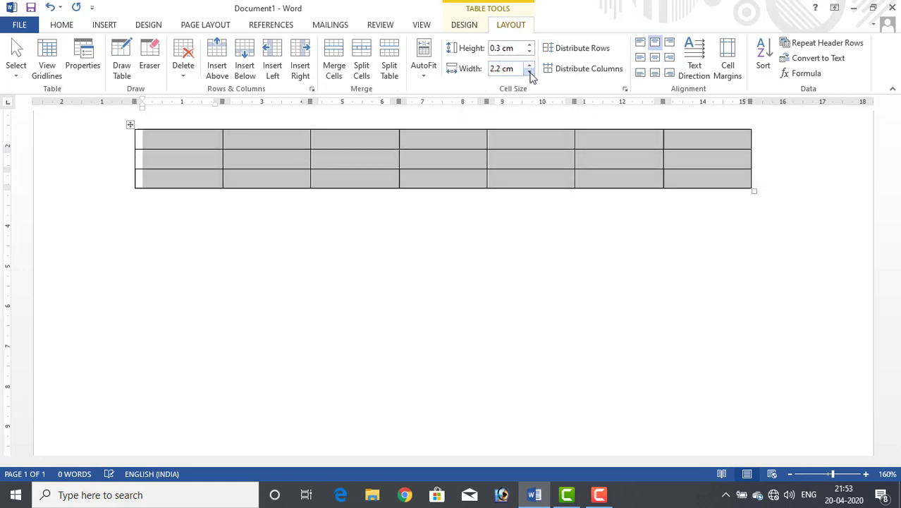
click(530, 73)
click(530, 73)
click(530, 73)
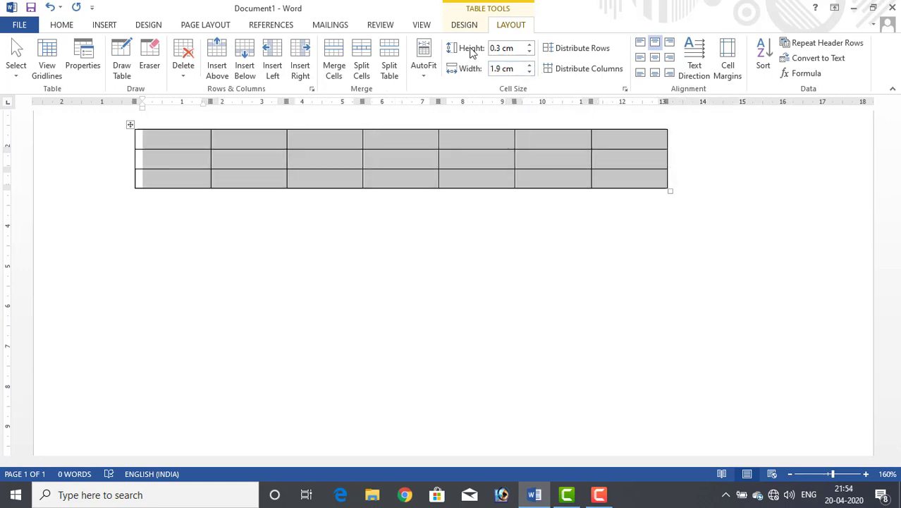
click(529, 44)
click(529, 45)
click(530, 44)
click(529, 44)
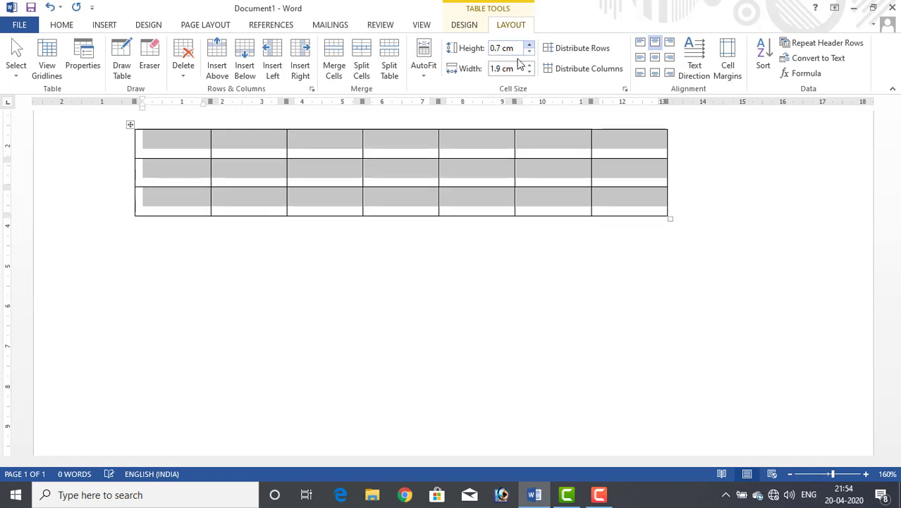
click(407, 166)
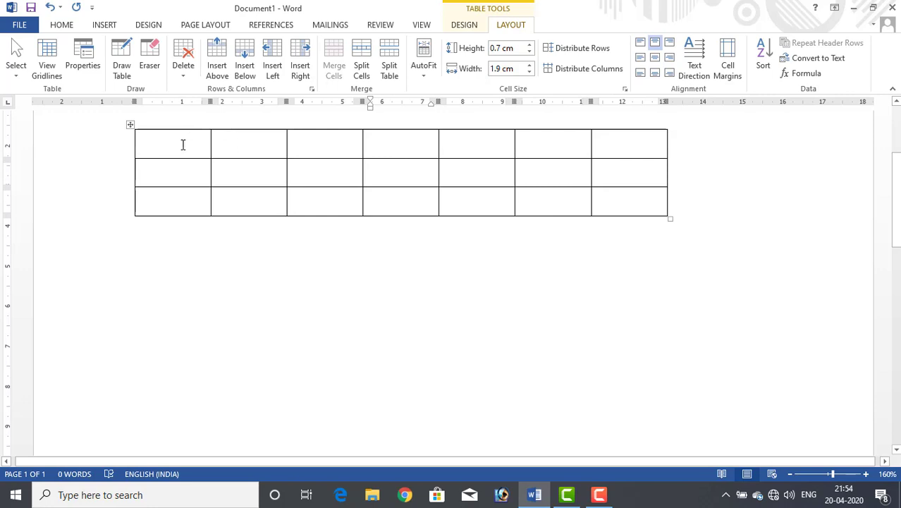
Merge the first two top-row cells and type 'dfsgfsfsffsf' into the merged cell.
drag(183, 145, 231, 144)
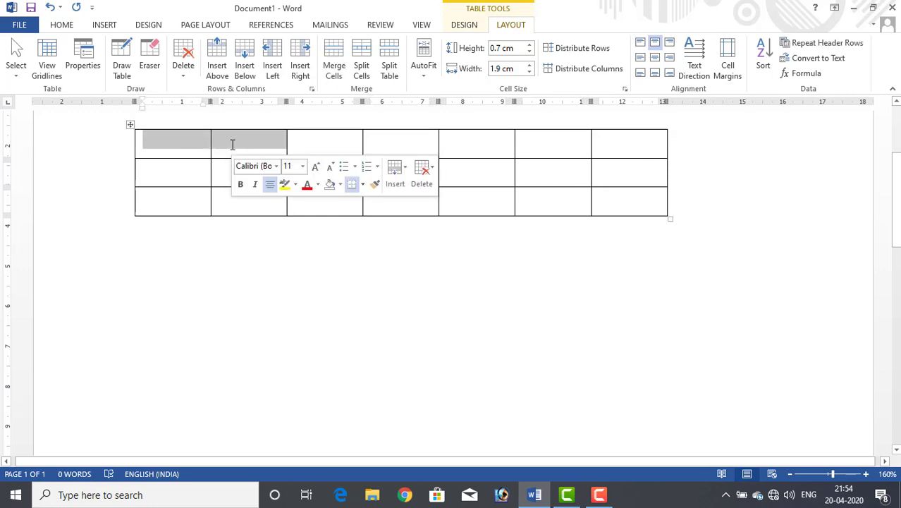
right_click(228, 144)
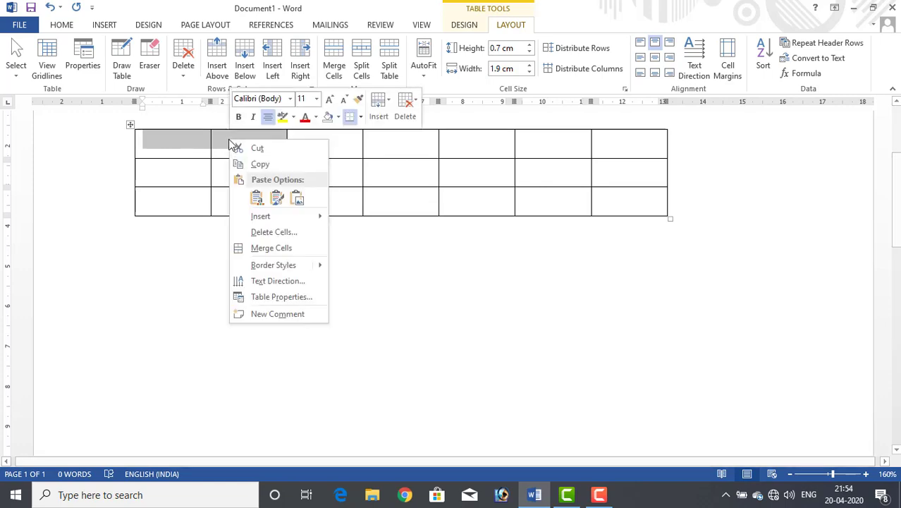
click(258, 249)
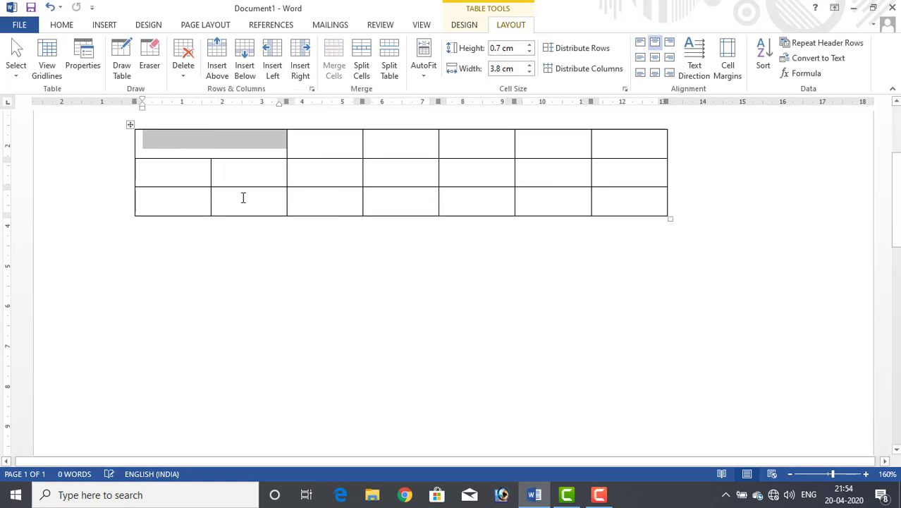
click(224, 167)
click(226, 140)
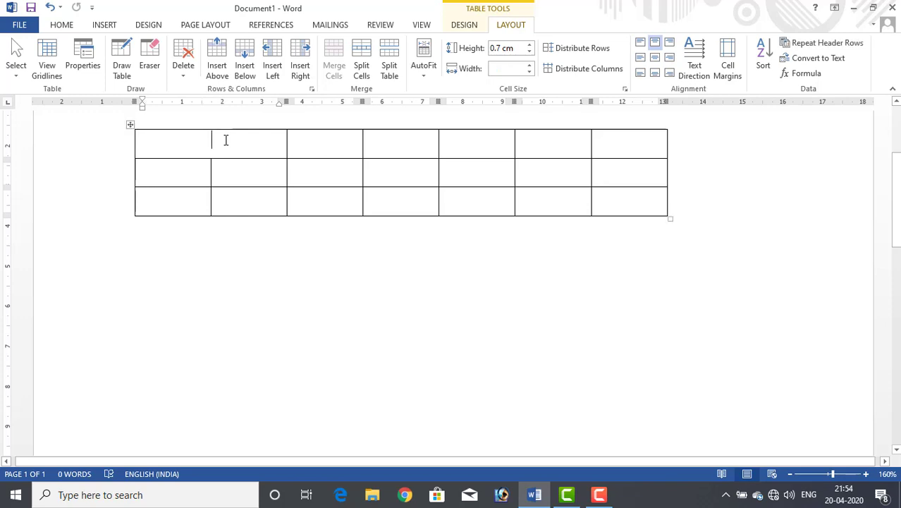
text(dfsgfs)
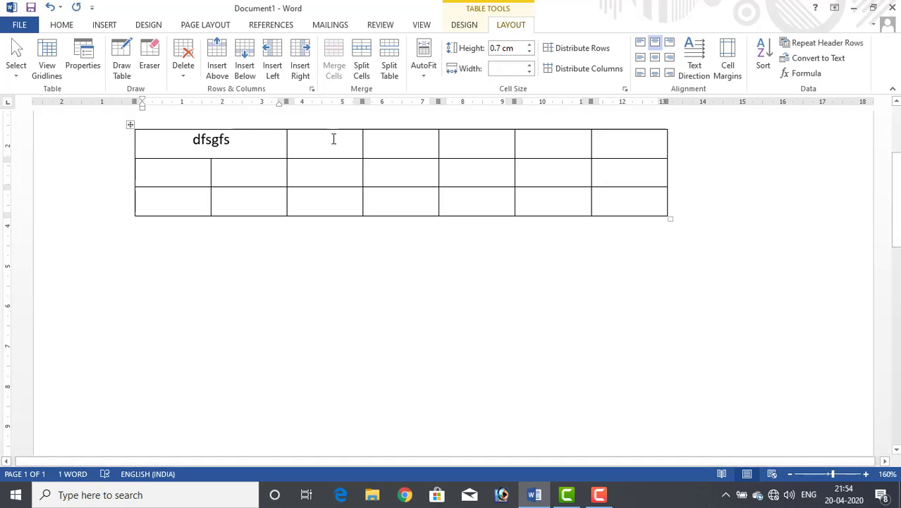
text(fsffs)
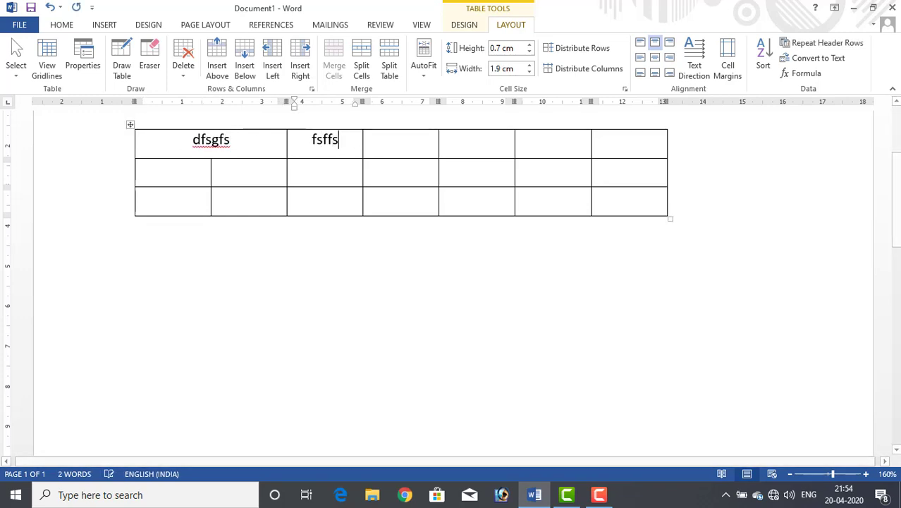
text(f)
Enter 5555, 5, 6 and 9 into the remaining top-row cells.
click(388, 143)
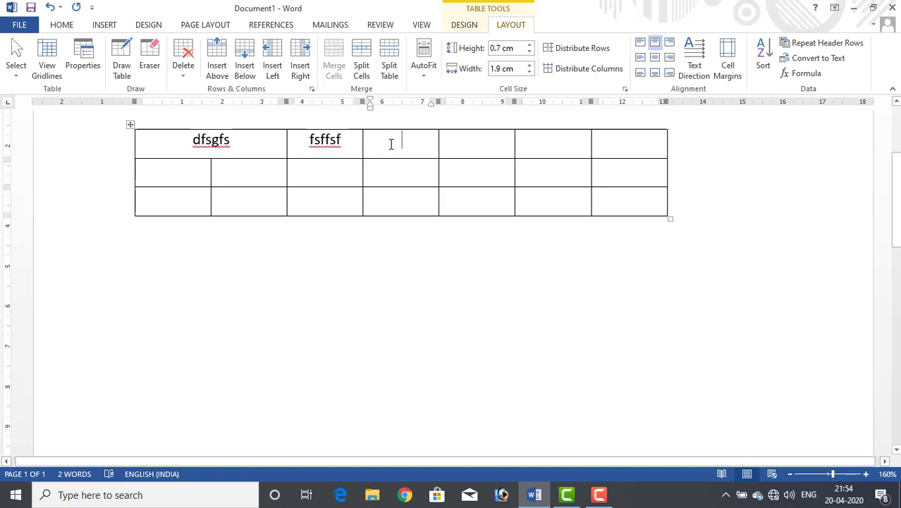
text(555)
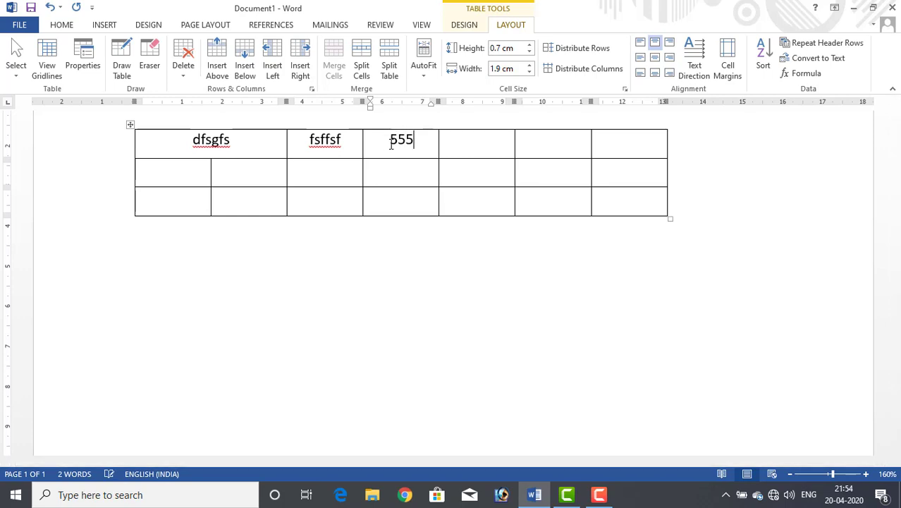
text(5)
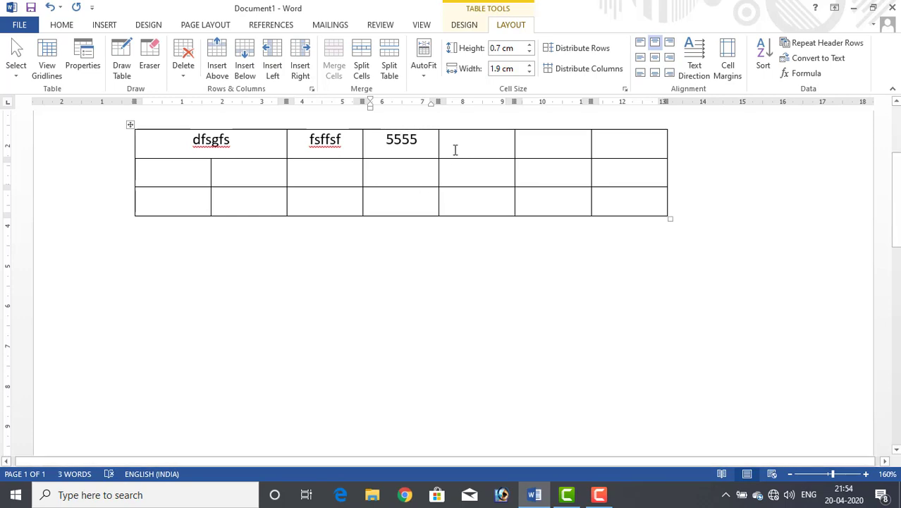
click(467, 143)
text(5)
key(Tab)
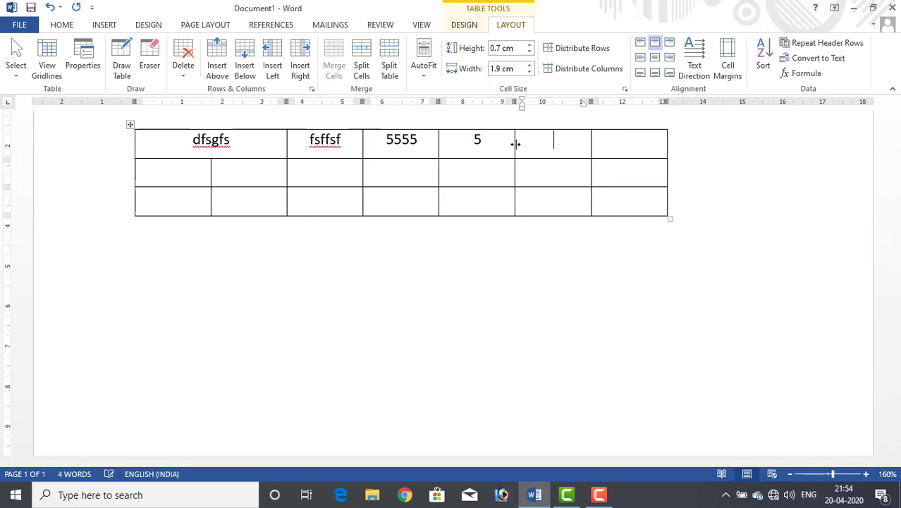
text(6)
key(Tab)
text(9)
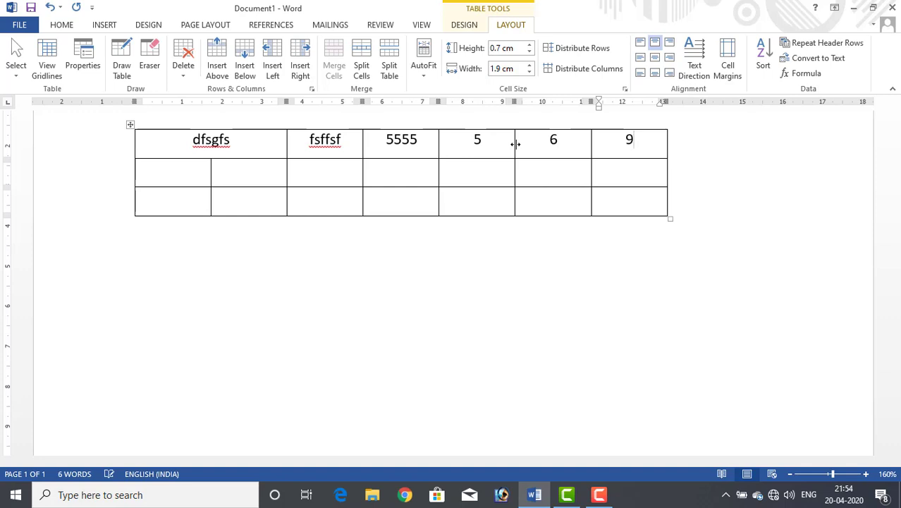
click(417, 175)
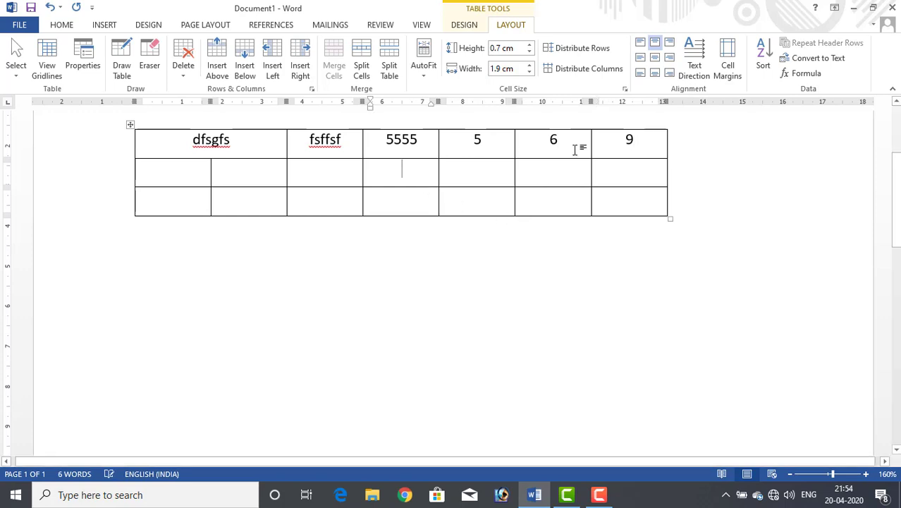
Delete the filled table and insert a new 5×4 table from the Table grid.
click(130, 125)
right_click(130, 126)
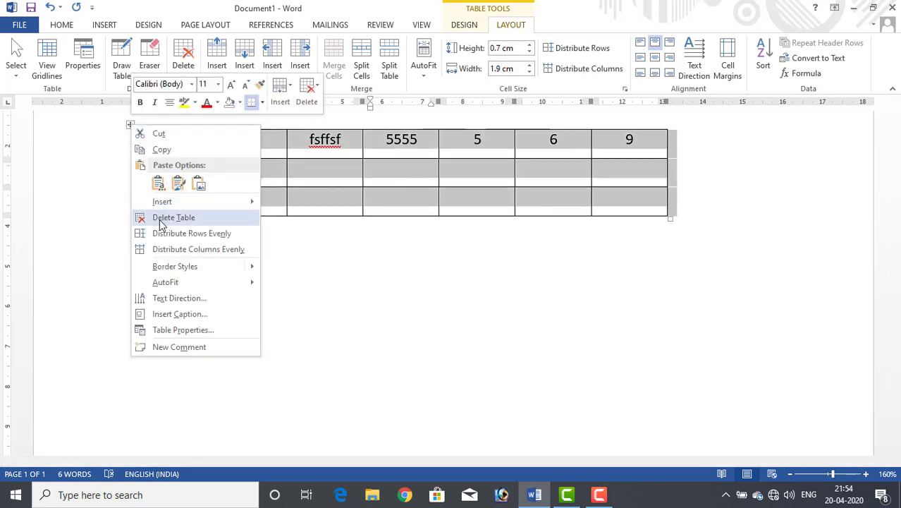
click(159, 217)
click(104, 24)
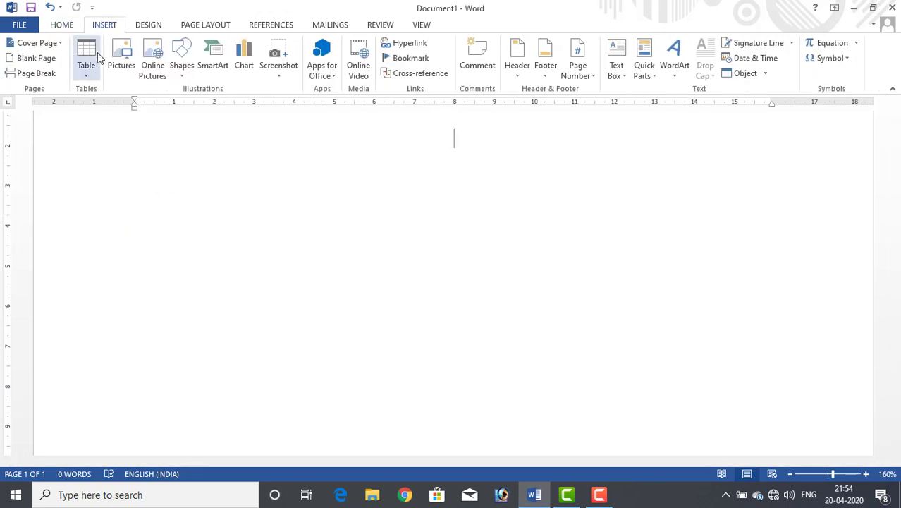
click(87, 70)
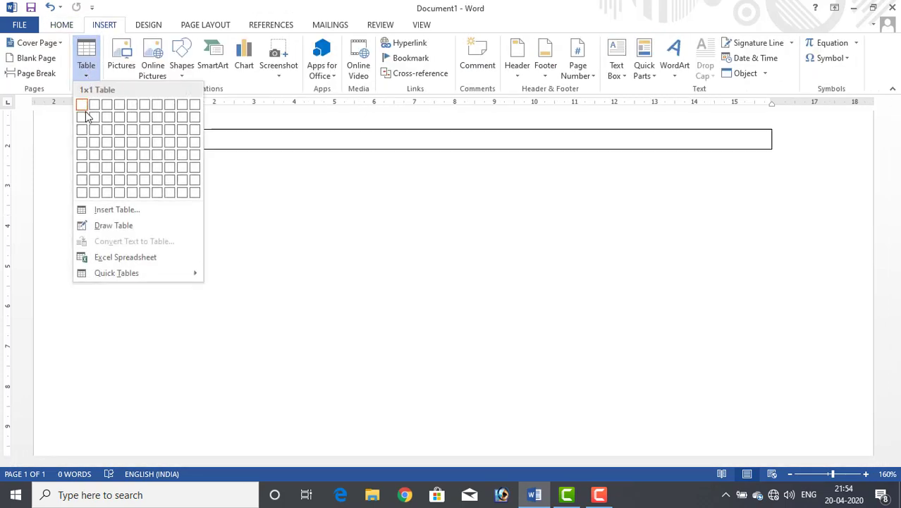
click(134, 141)
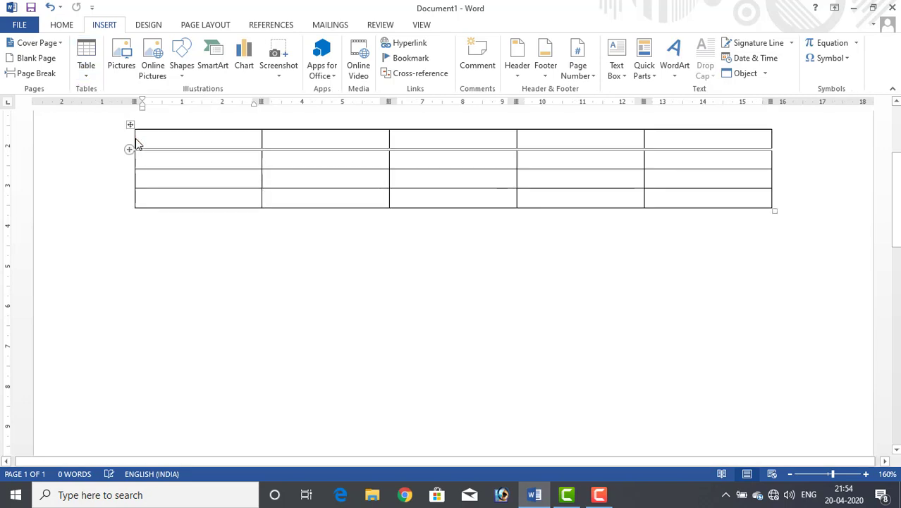
Split the table's first cell into three cells with Split Cells.
right_click(197, 140)
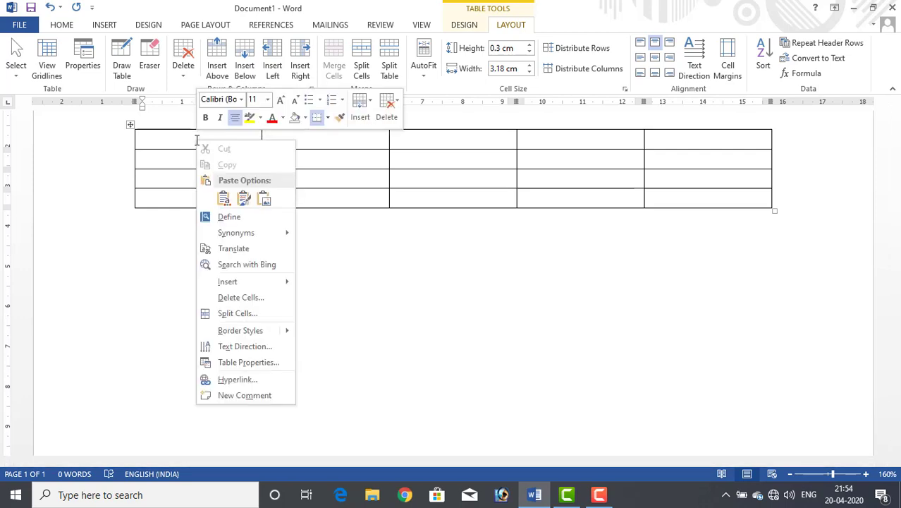
click(247, 320)
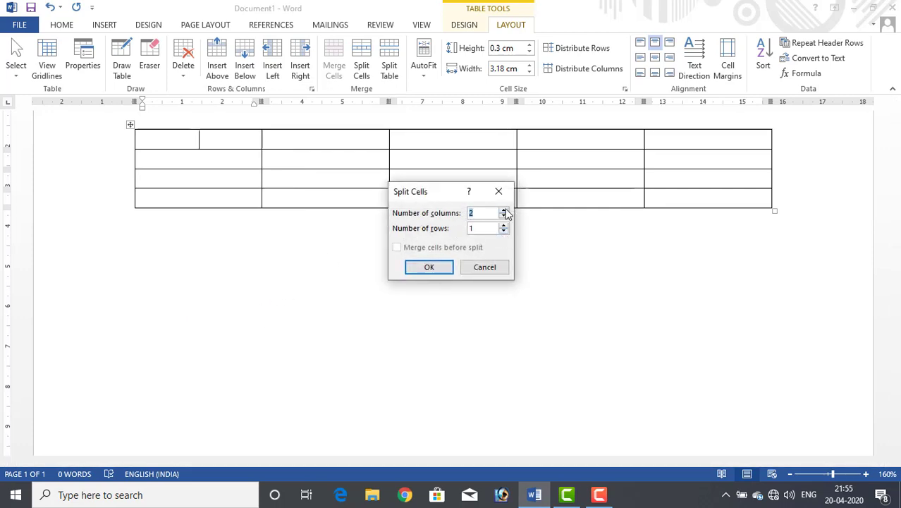
click(427, 267)
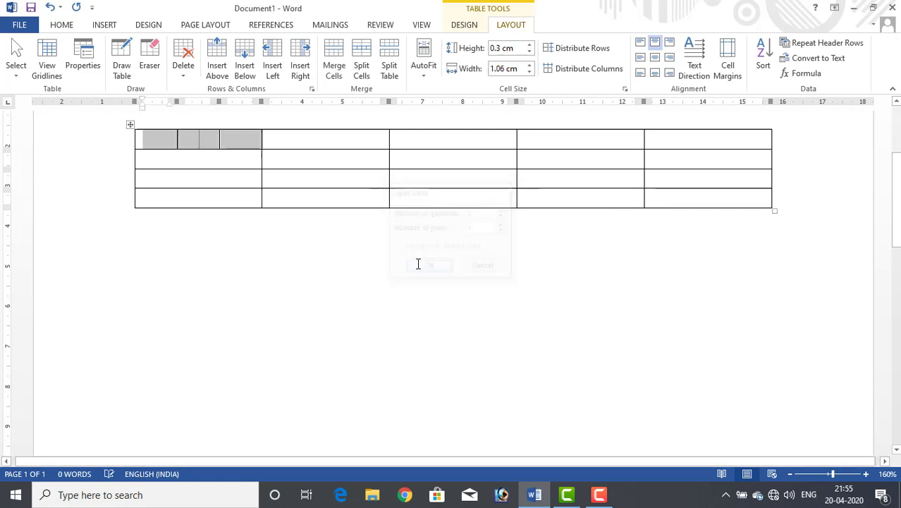
click(234, 166)
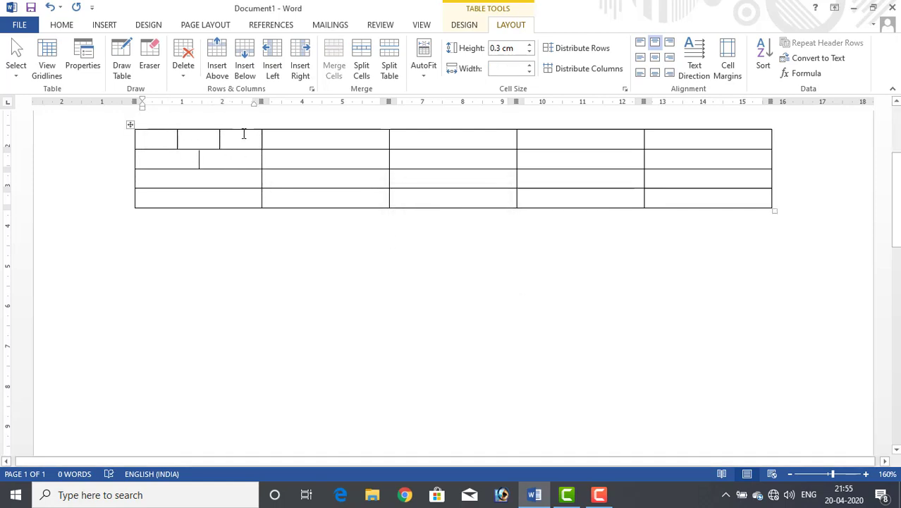
Split the table above the bottom two rows with Ctrl+Shift+Enter, then undo to rejoin it.
scroll(330, 159, up, 3)
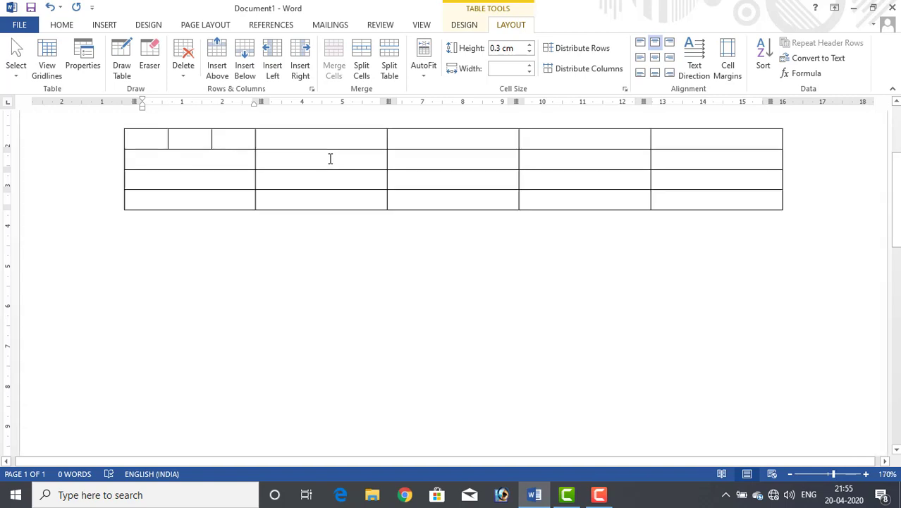
scroll(330, 159, up, 2)
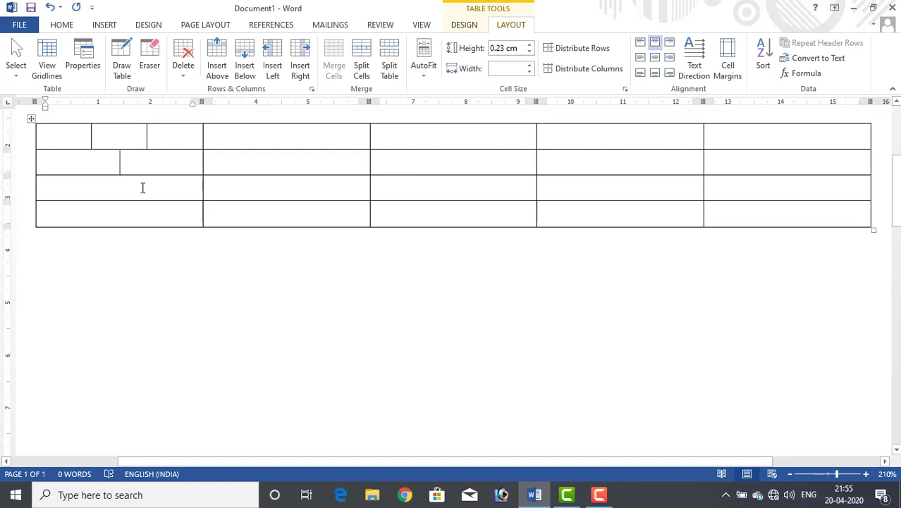
drag(125, 195, 776, 203)
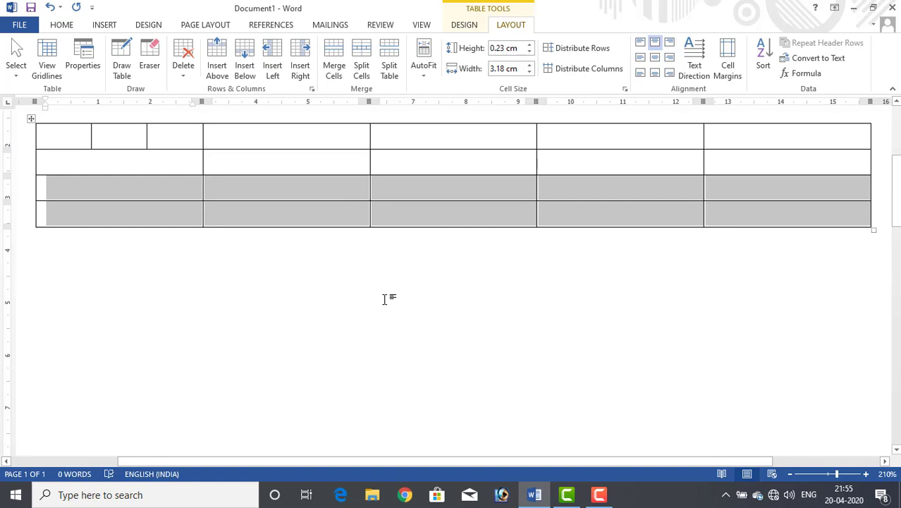
key(ctrl+shift+Return)
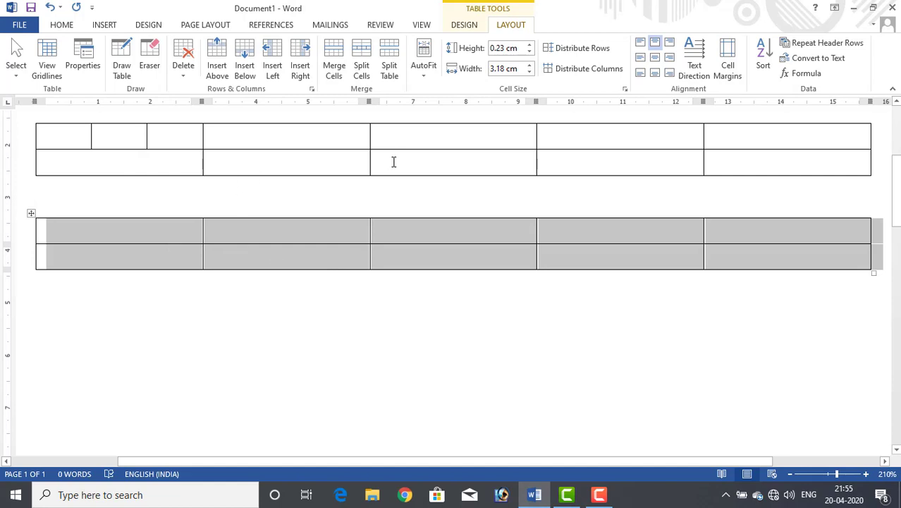
key(ctrl+z)
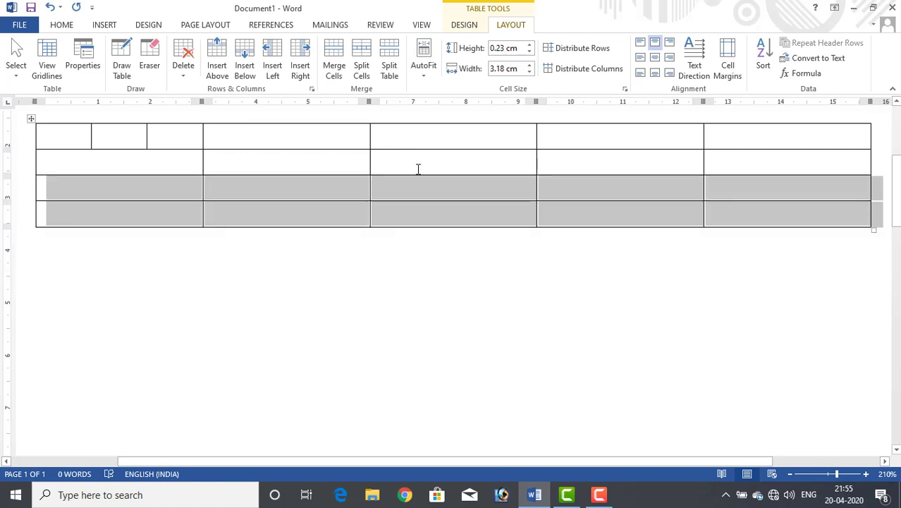
click(442, 193)
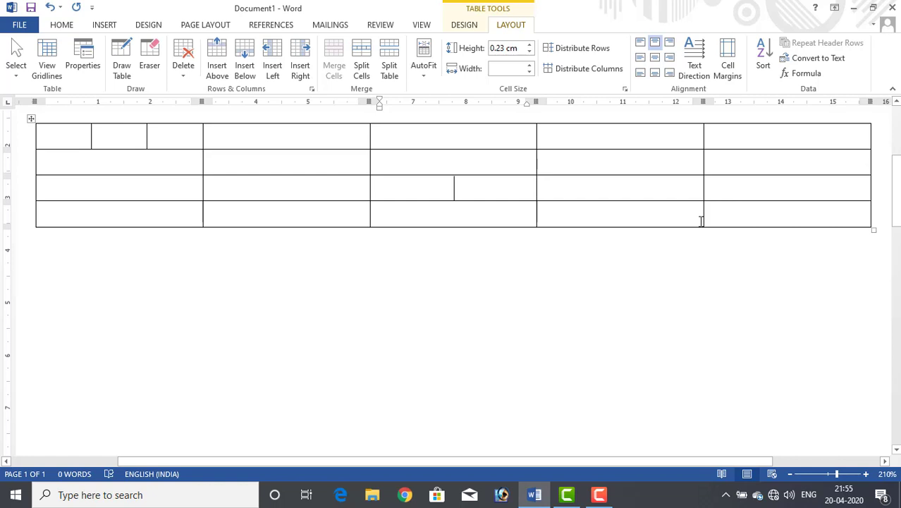
click(30, 120)
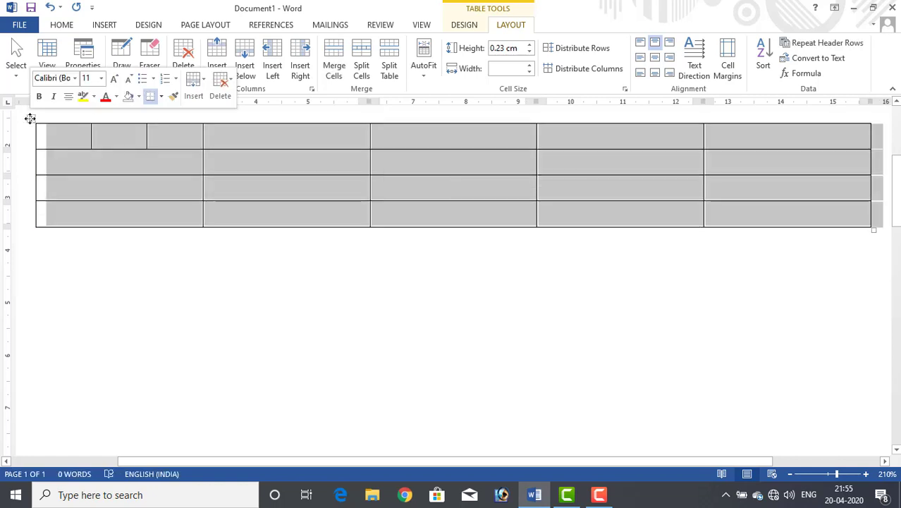
Delete the table and type '+------------+-----------+------------+' on the empty line.
right_click(31, 118)
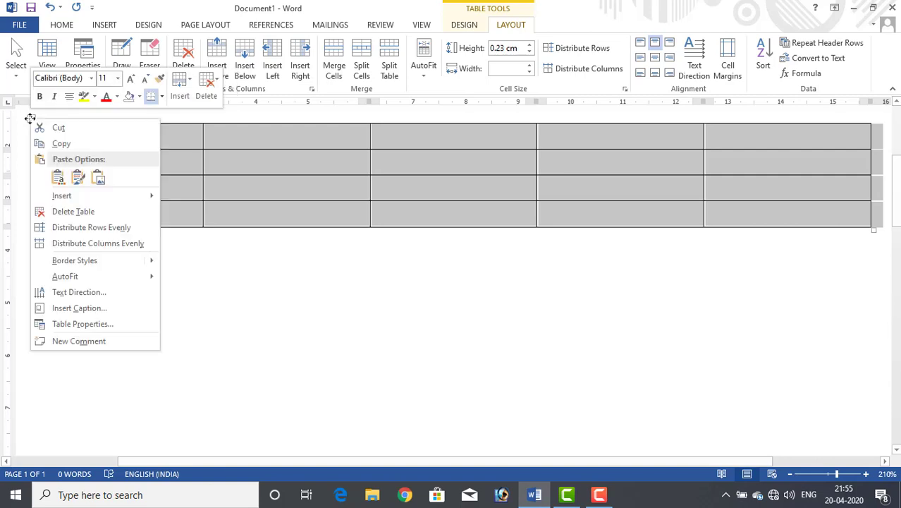
click(64, 210)
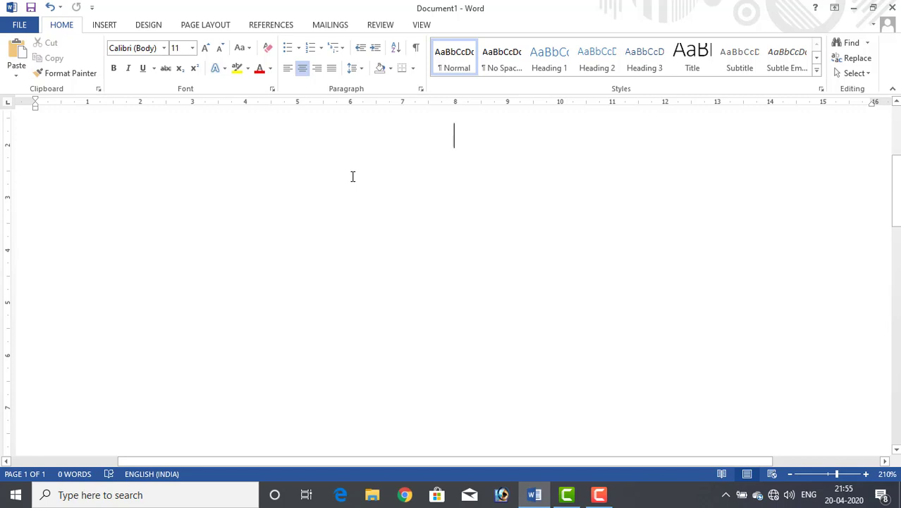
text(+)
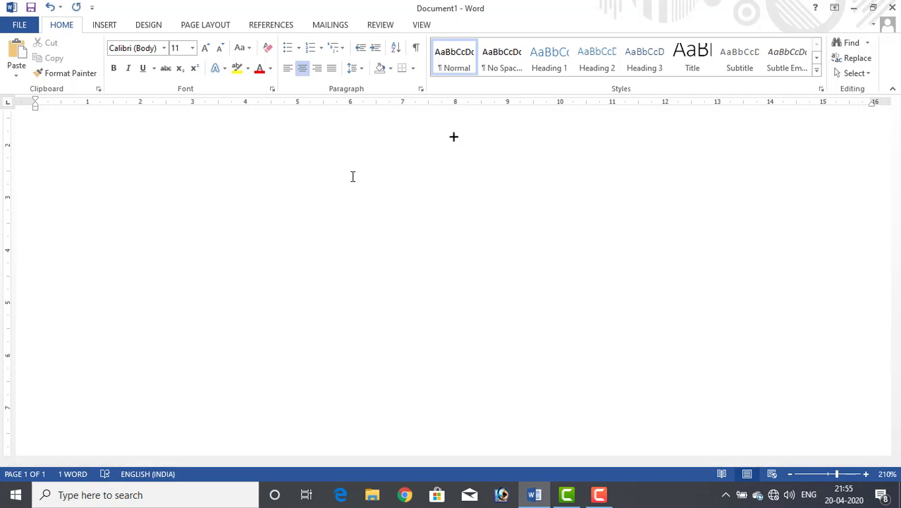
text(-----)
text(----)
text(--+)
text(--)
text(+)
text(---)
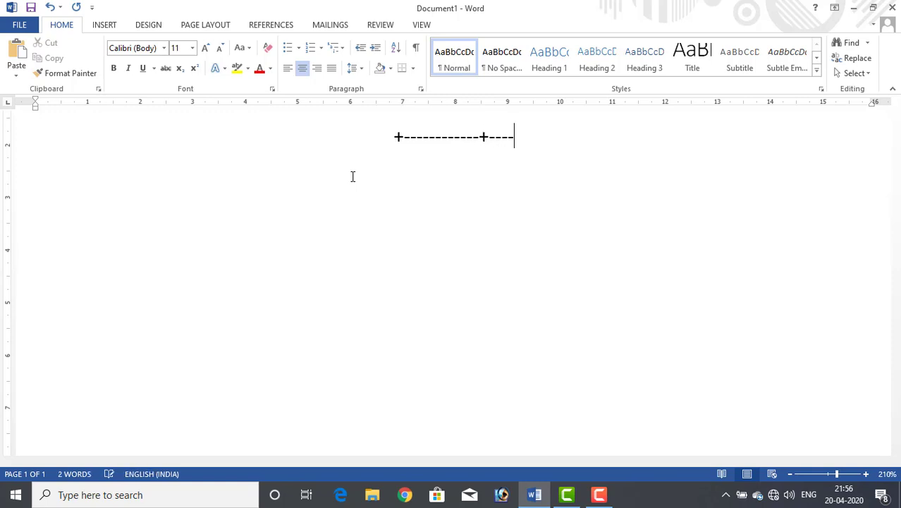
text(--------+)
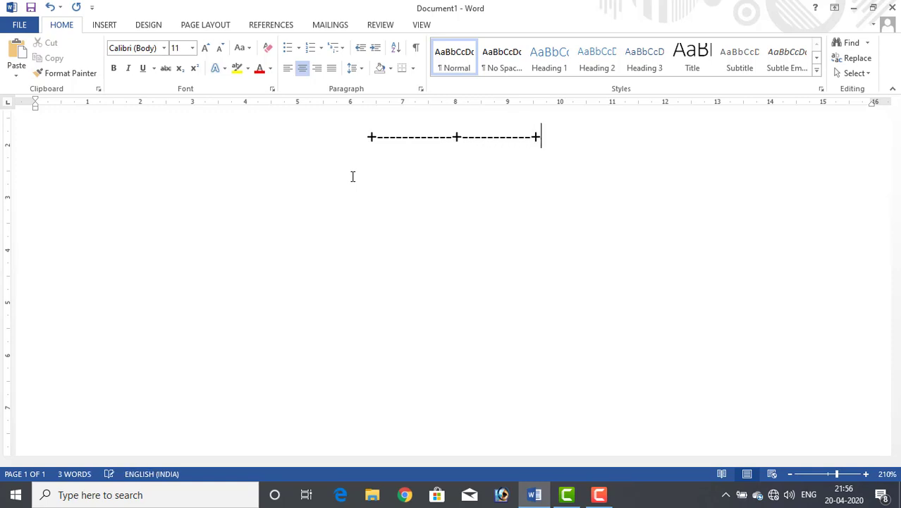
text(---------)
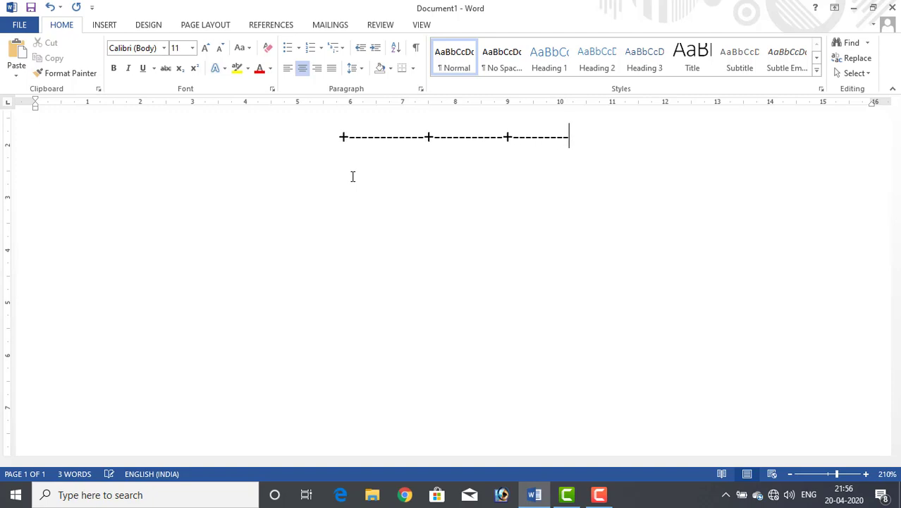
text(------+)
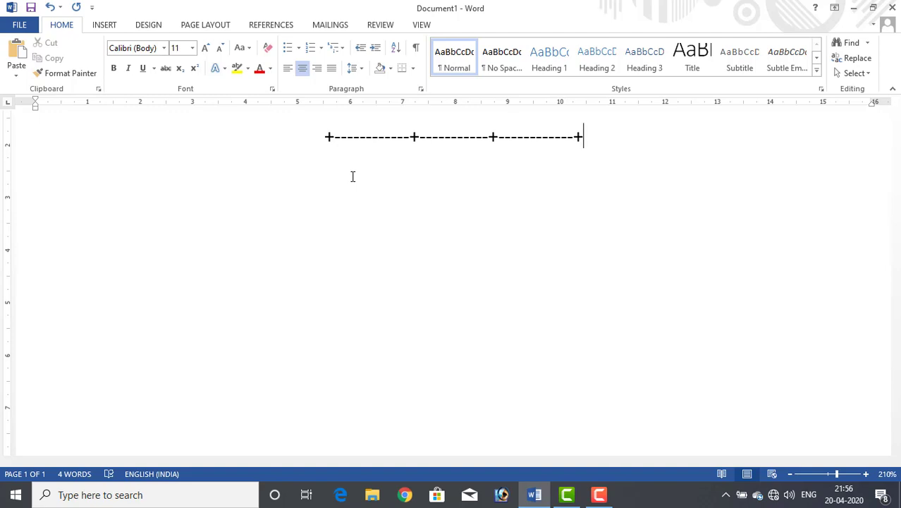
AutoFormat the +---+ line into a three-cell table and extend it to three rows.
key(Return)
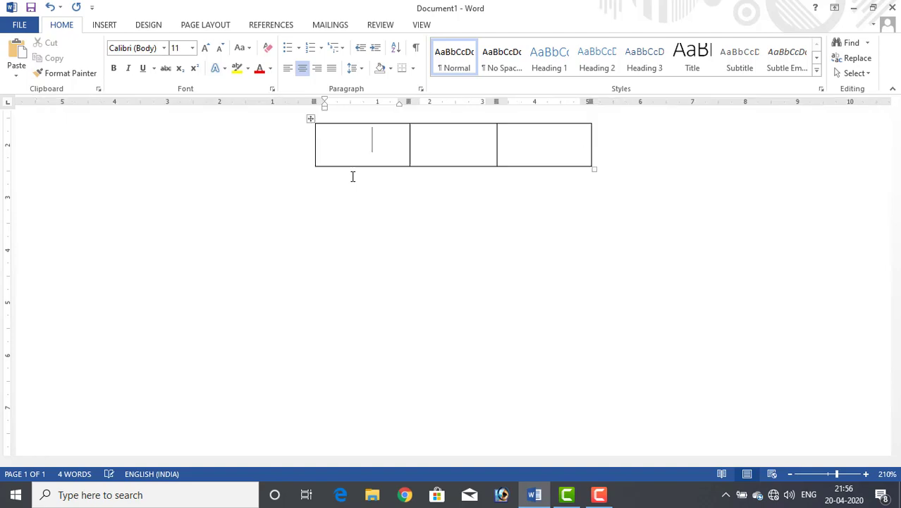
click(576, 150)
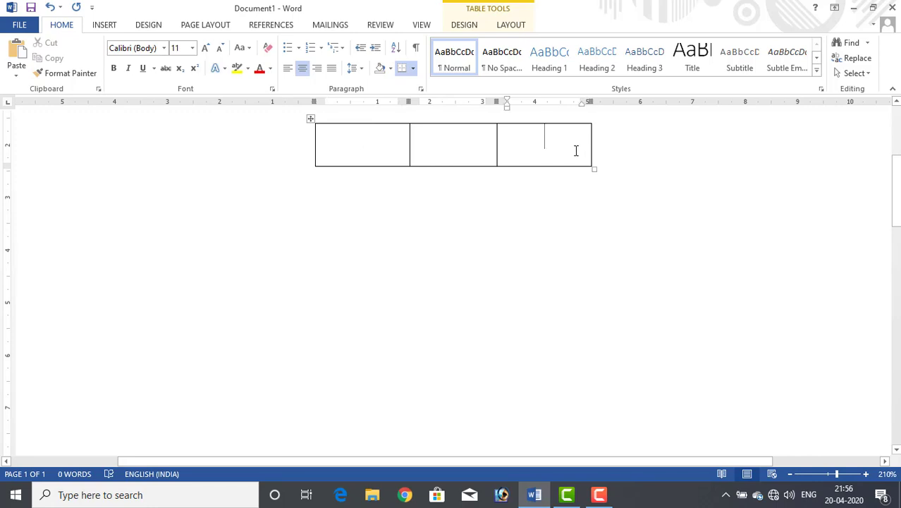
key(Tab)
key(Tab)
key(Tab)
key(Tab)
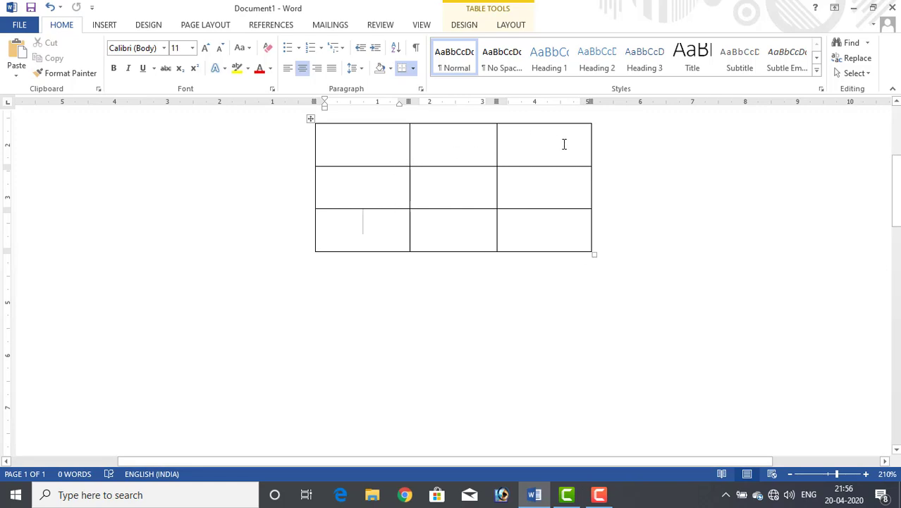
Fill the top row with 22, 33 and 22, then select that row.
click(351, 145)
text(22)
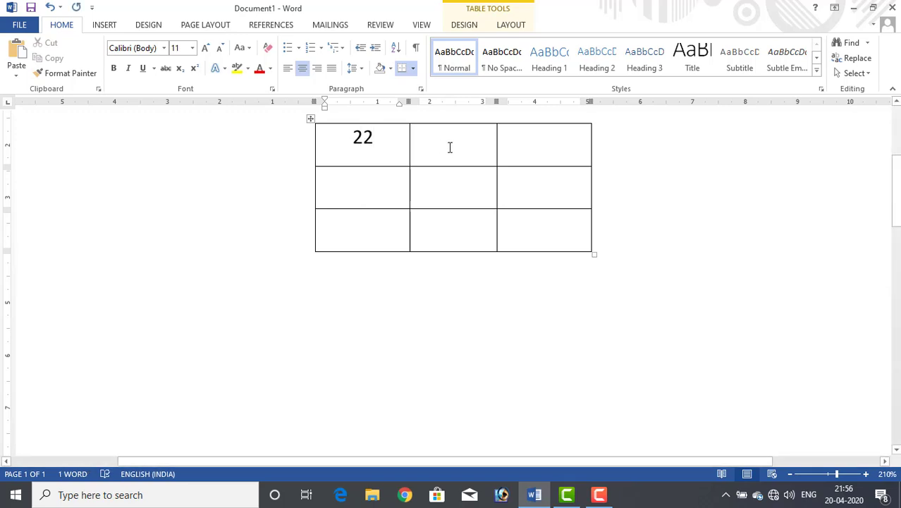
click(450, 147)
text(33)
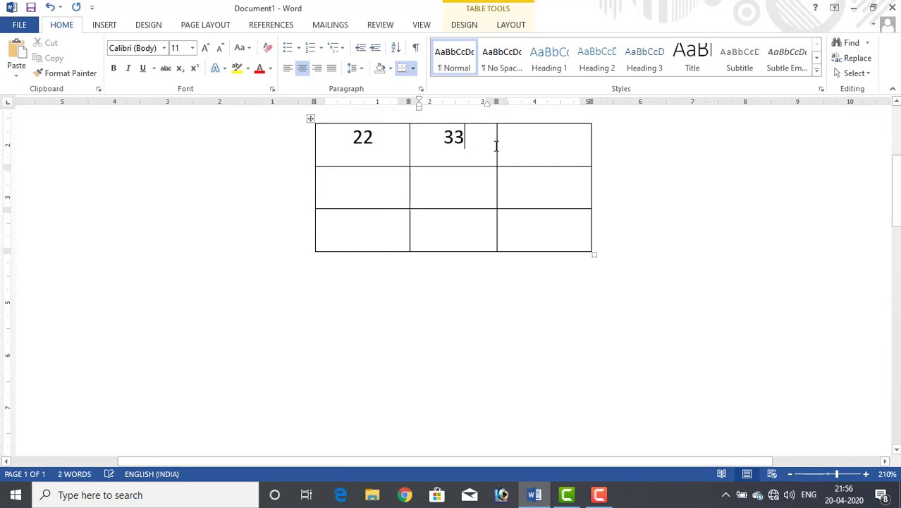
click(522, 144)
text(22)
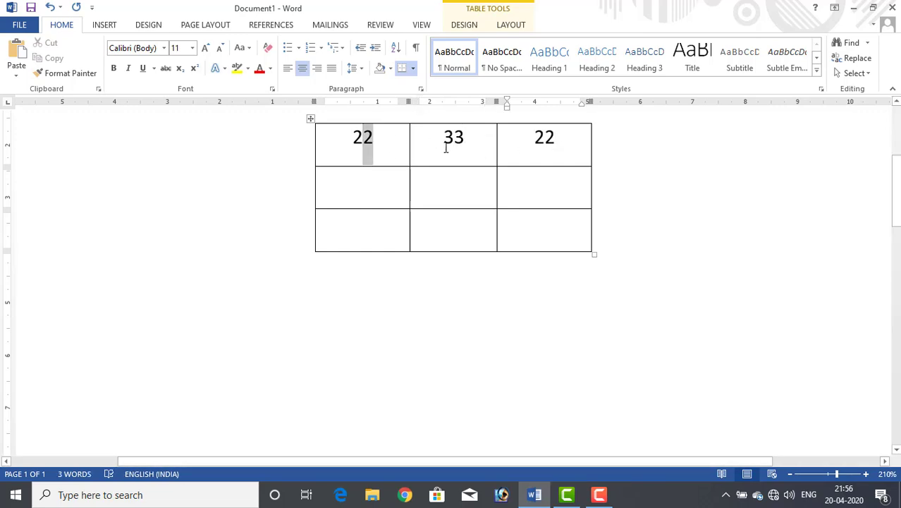
drag(361, 144, 539, 145)
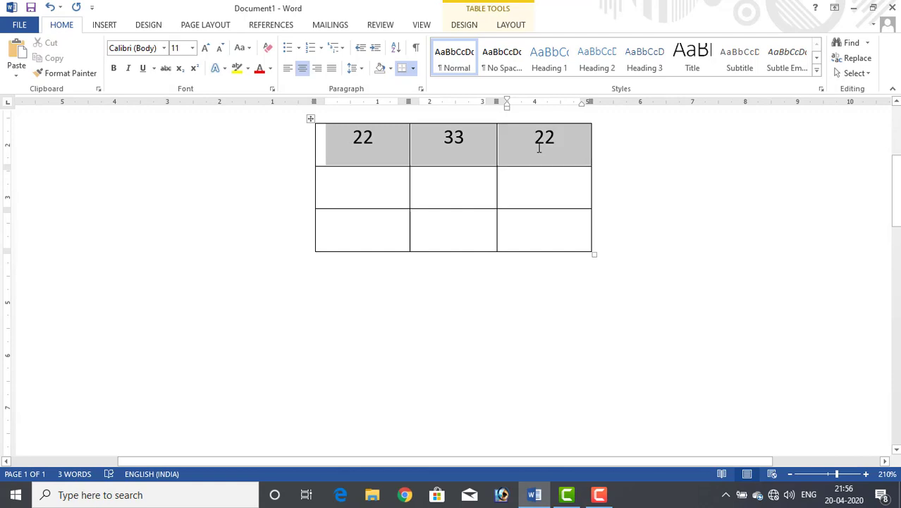
Merge the top row's three cells into one, then delete the entire table.
right_click(395, 156)
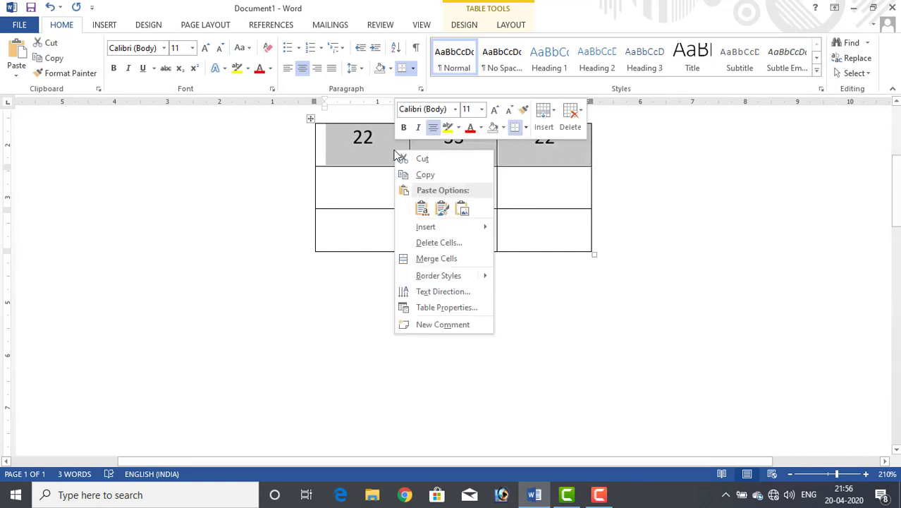
click(435, 259)
click(431, 227)
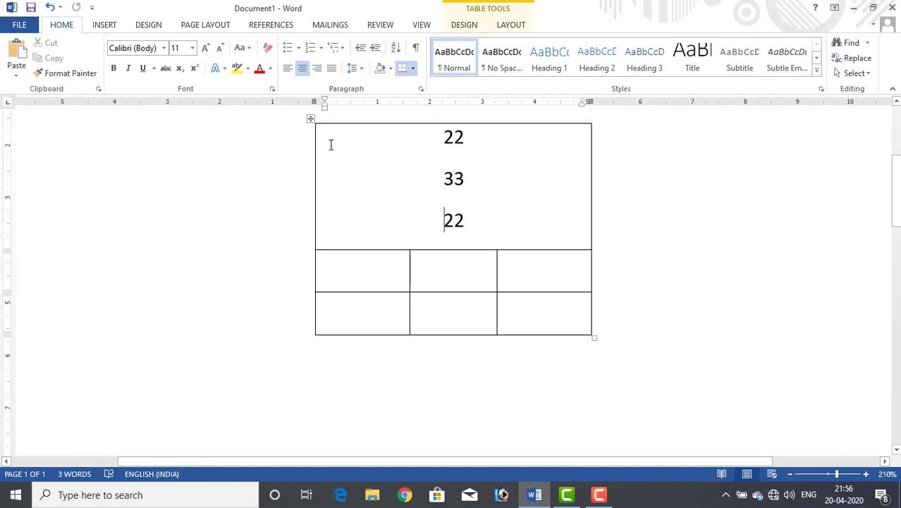
right_click(310, 120)
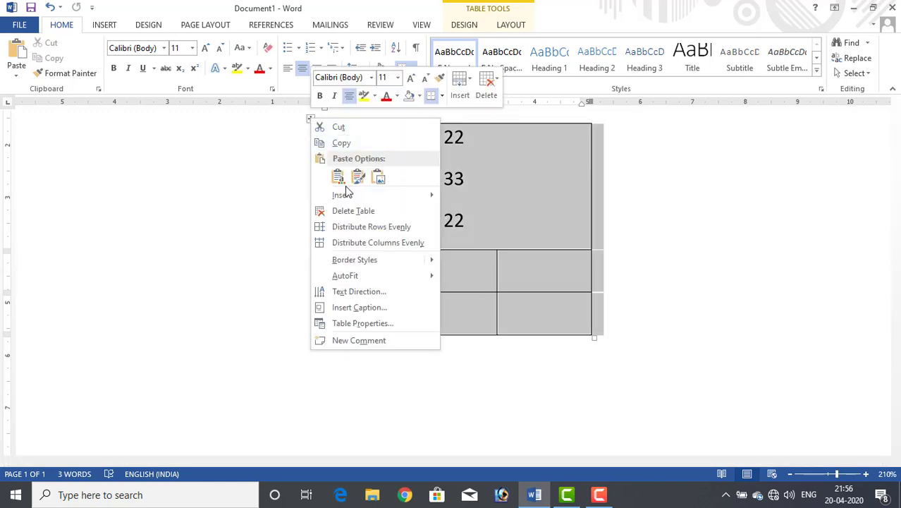
click(350, 211)
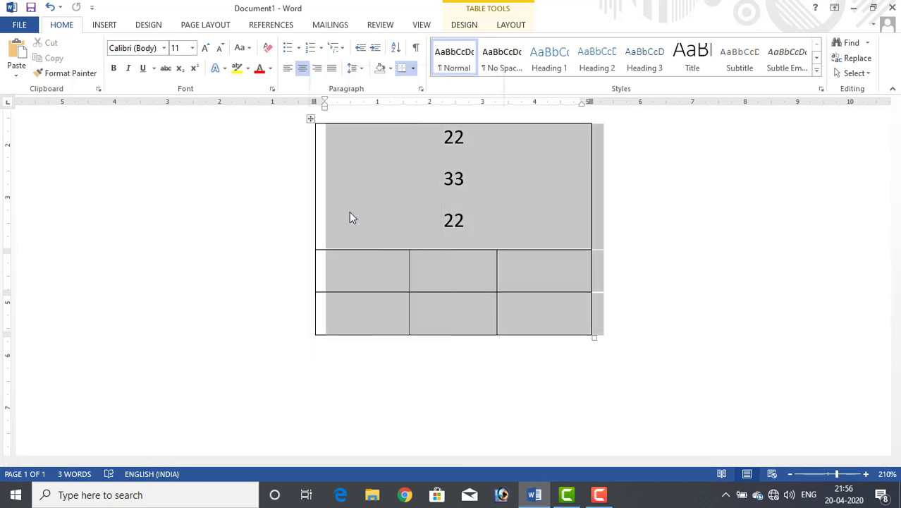
Insert a 4-column by 3-row table from the INSERT tab's Table grid.
click(104, 25)
click(84, 78)
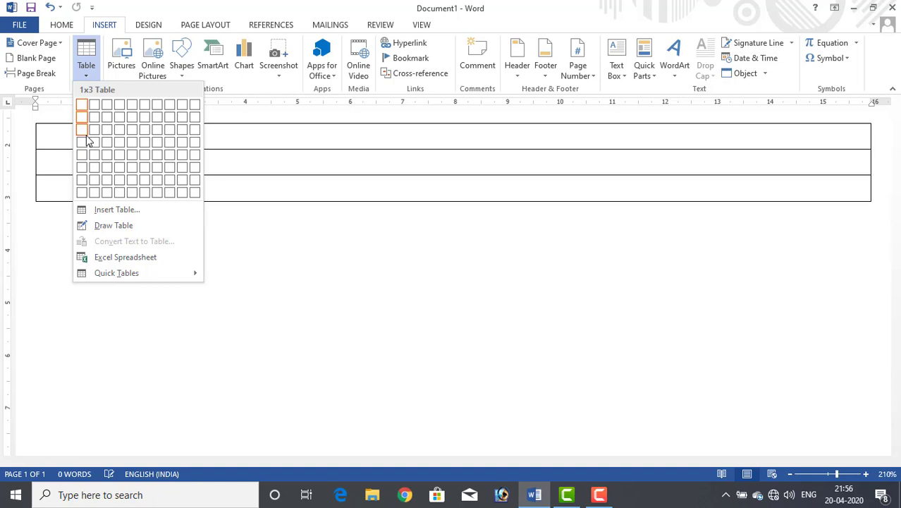
key(Escape)
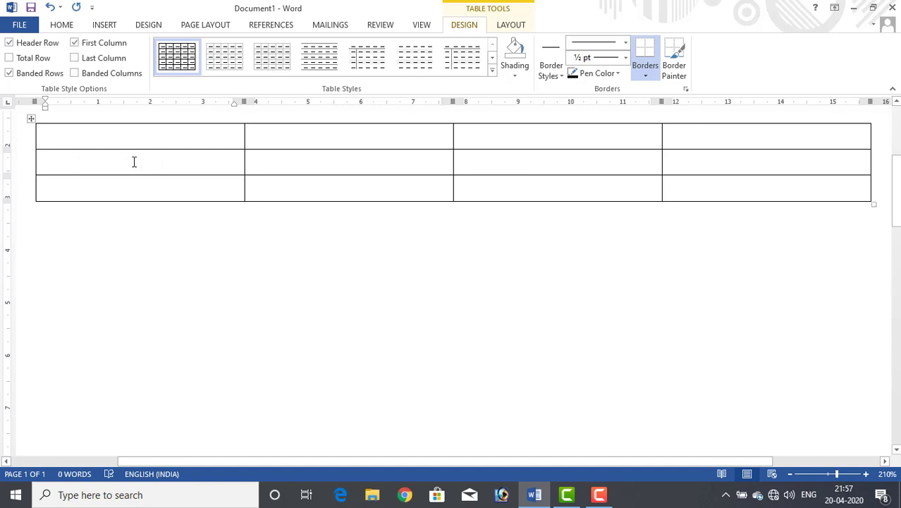
Enter 'ff' in the second row's first cell, dismissing its spelling suggestions.
text(ff)
double_click(141, 162)
right_click(140, 165)
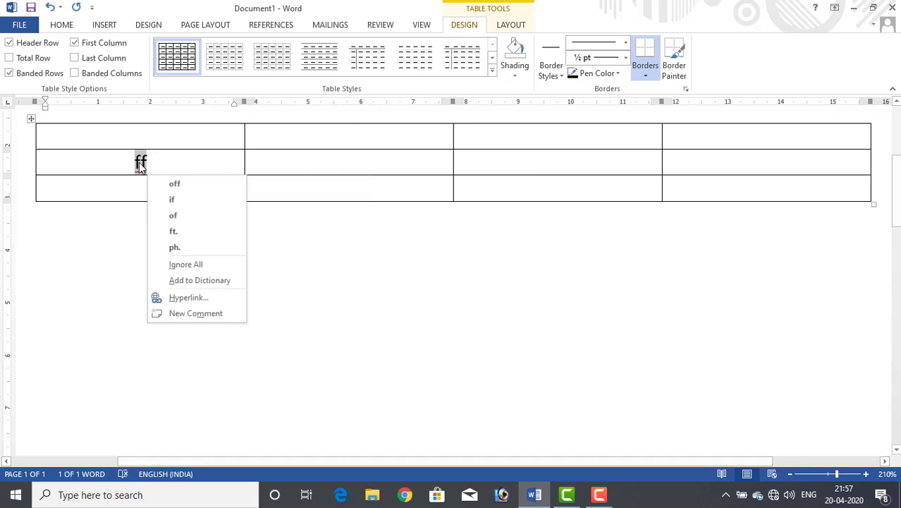
click(144, 162)
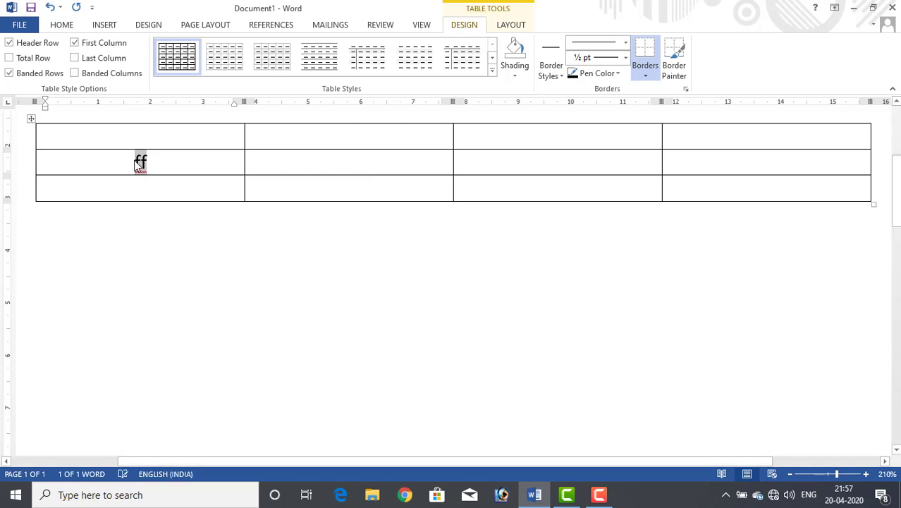
key(shift+F10)
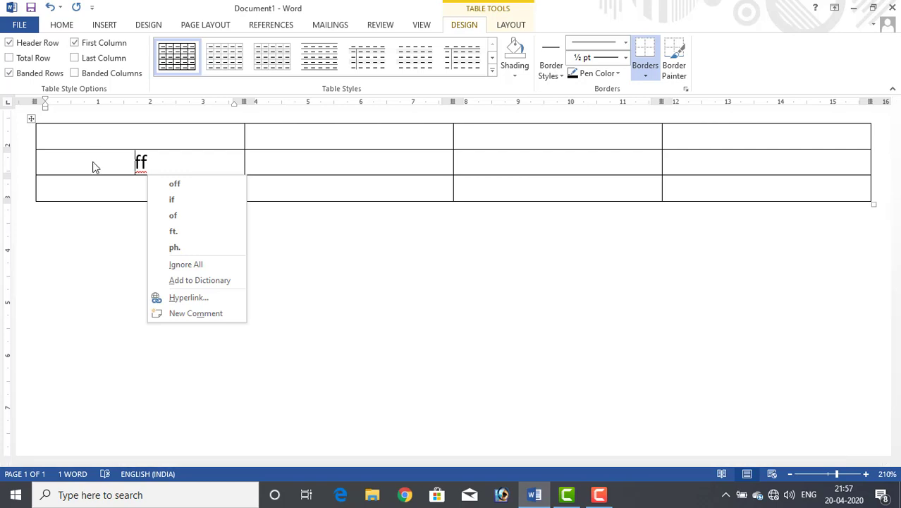
click(53, 150)
Insert a new blank row below the second row.
drag(40, 157, 731, 165)
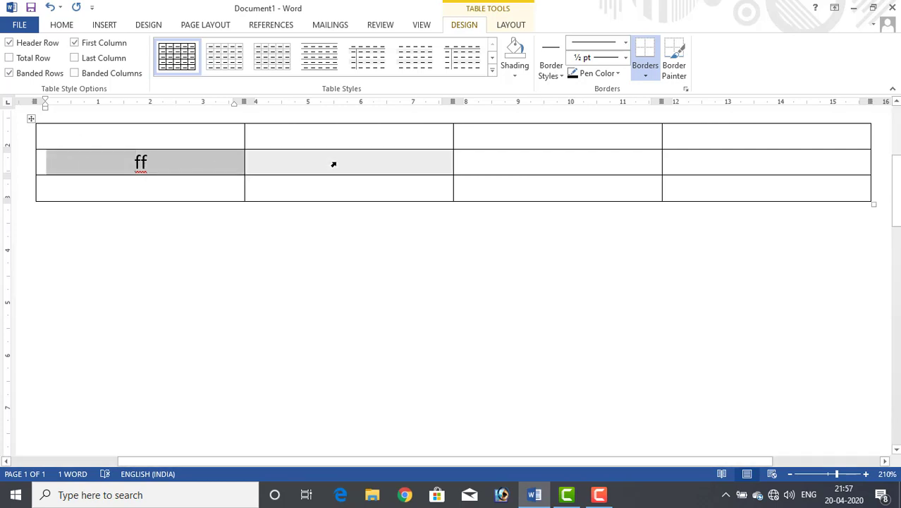
right_click(208, 167)
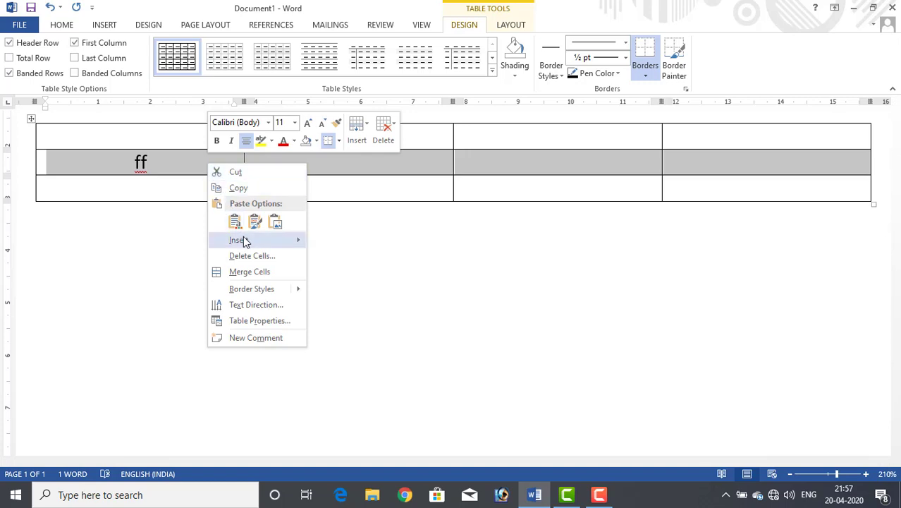
mouse_move(241, 240)
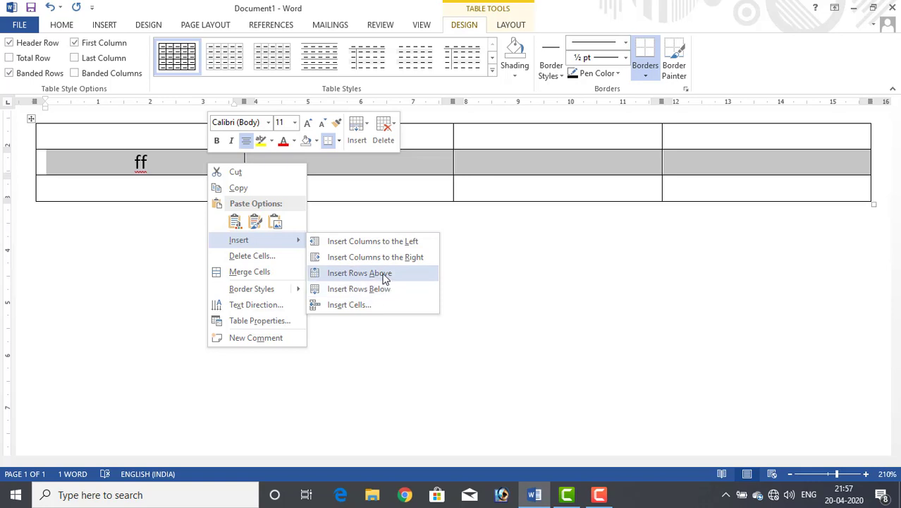
click(386, 289)
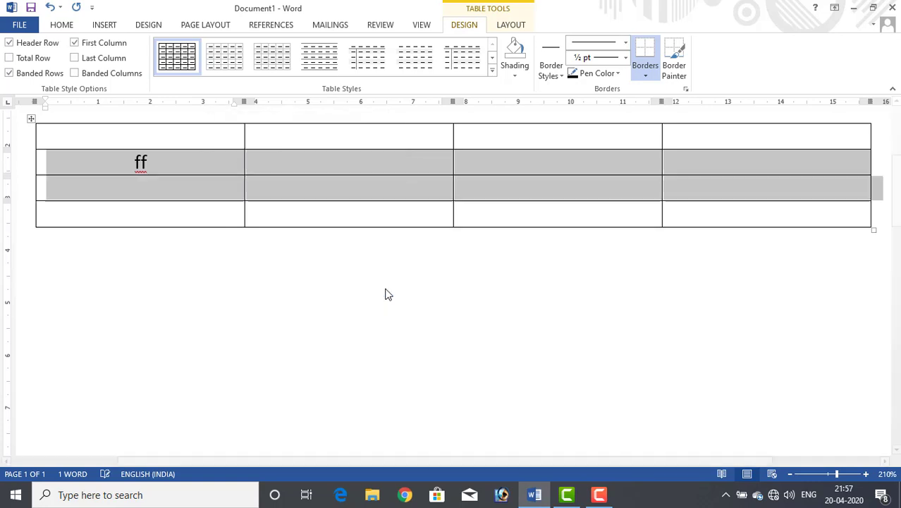
Insert a new column to the right of the second column.
click(542, 182)
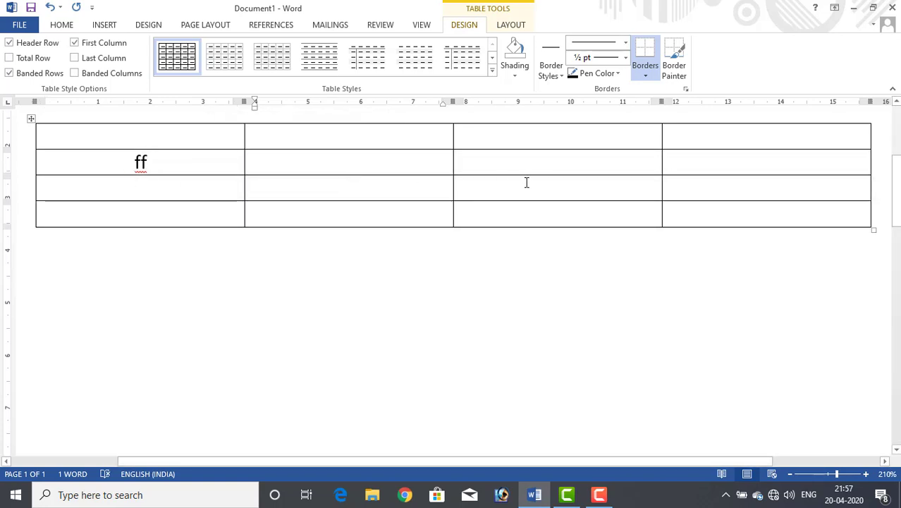
drag(372, 133, 374, 213)
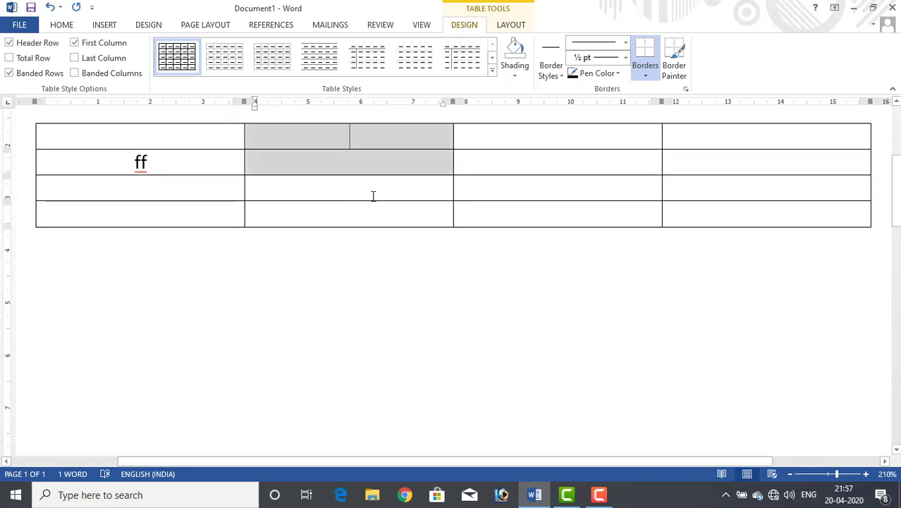
right_click(357, 131)
mouse_move(390, 211)
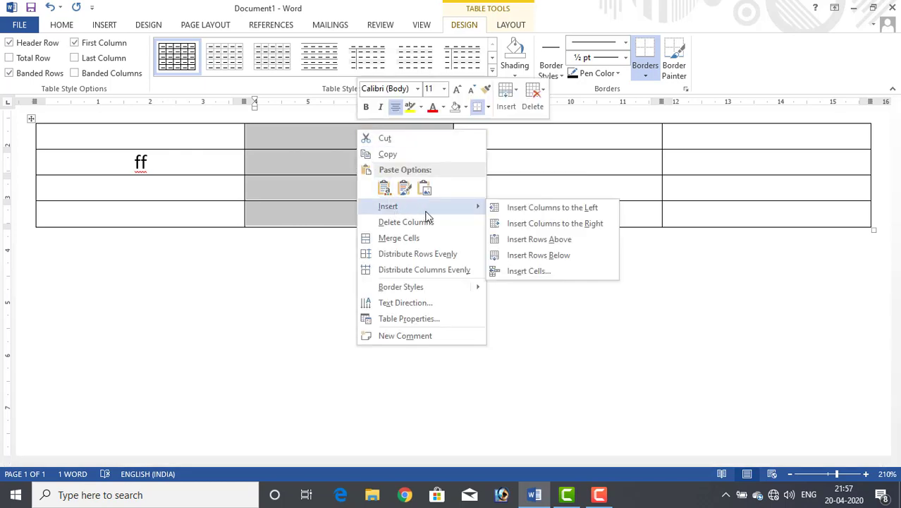
click(574, 224)
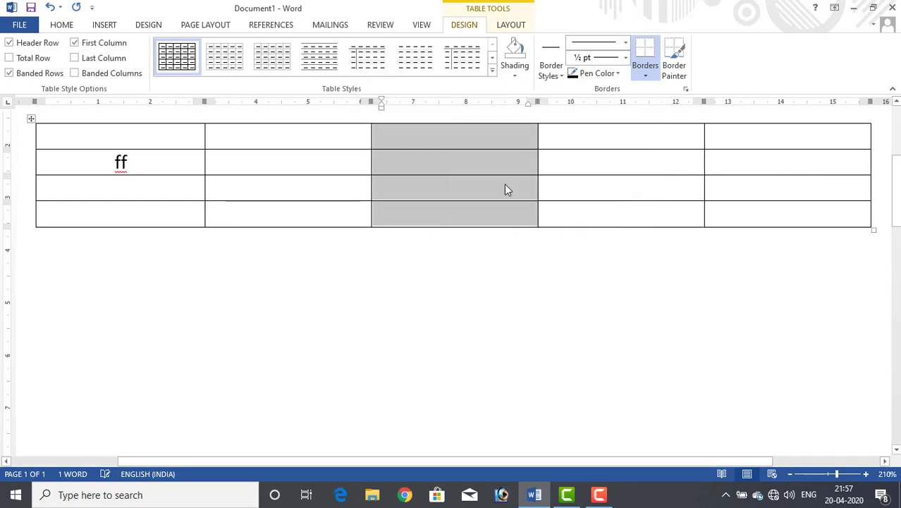
click(406, 160)
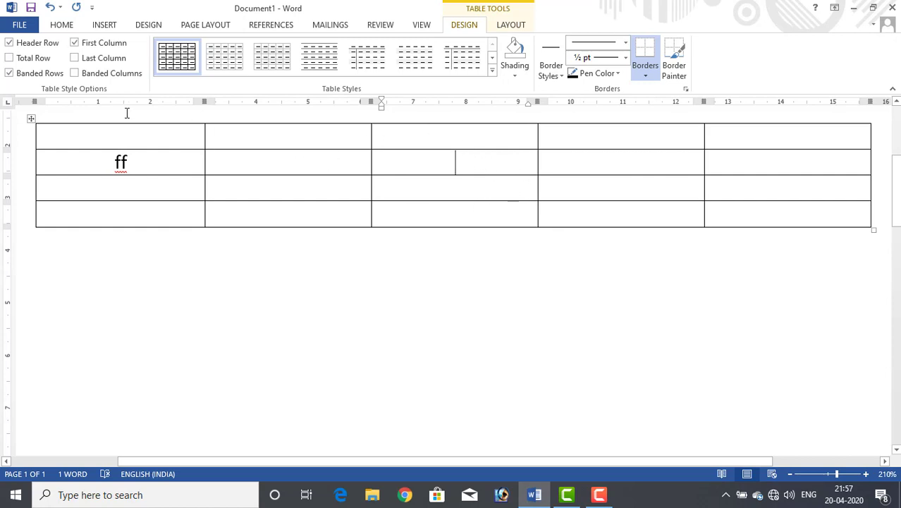
Delete the whole table and paste the title banner image onto the empty page.
click(31, 119)
right_click(31, 119)
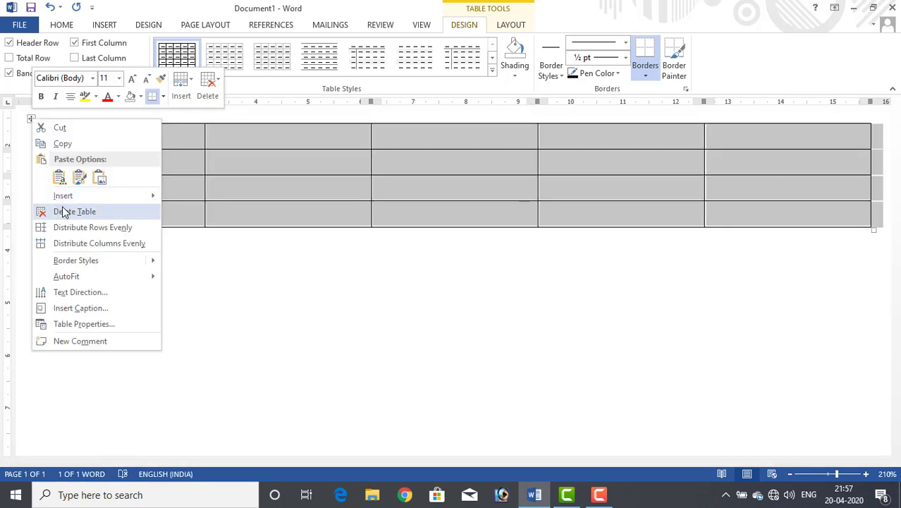
click(63, 212)
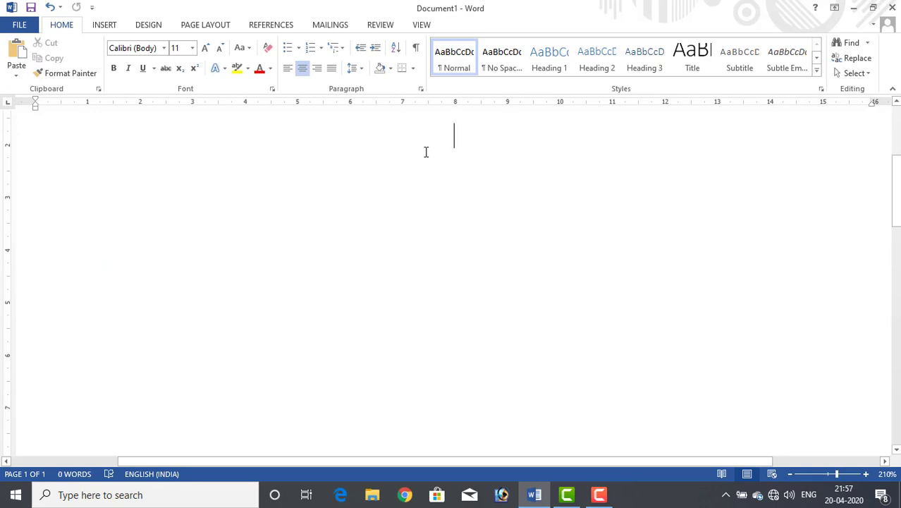
key(ctrl+v)
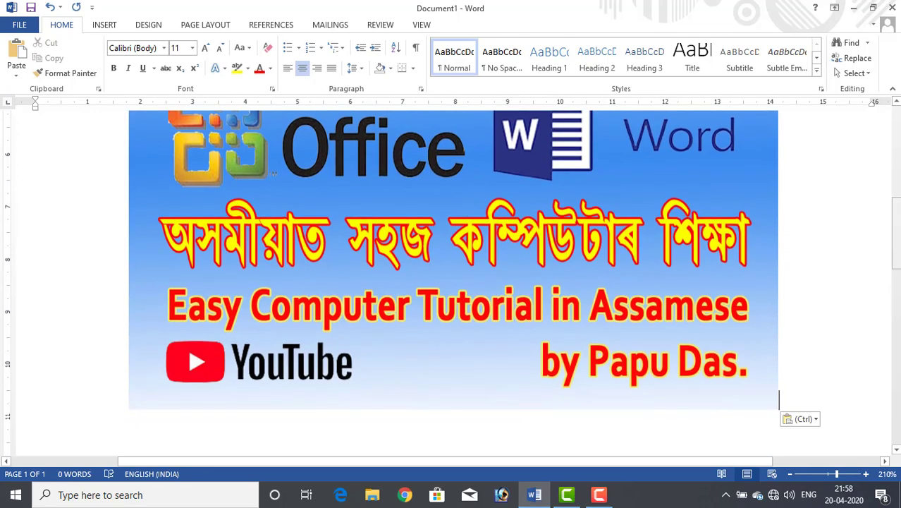
Scroll up to bring the banner's 'Table in MS WORD' heading into view.
drag(898, 240, 898, 221)
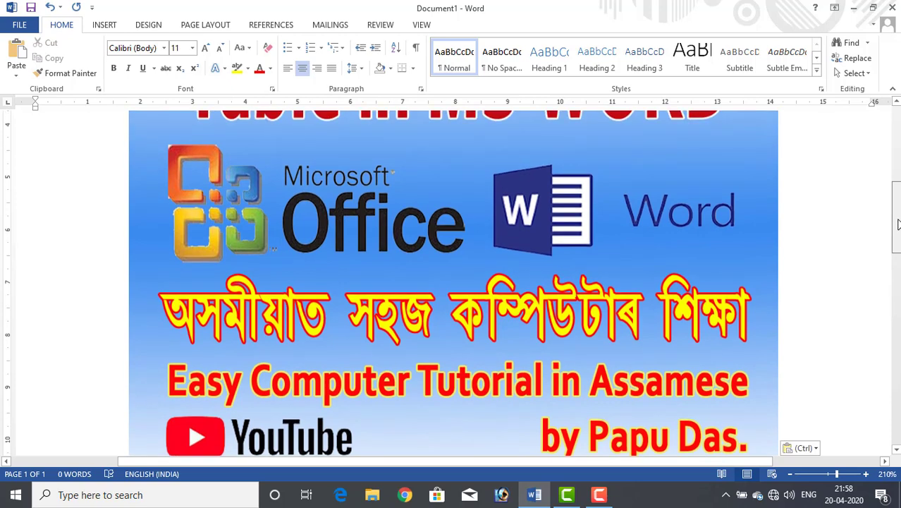
drag(898, 221, 898, 200)
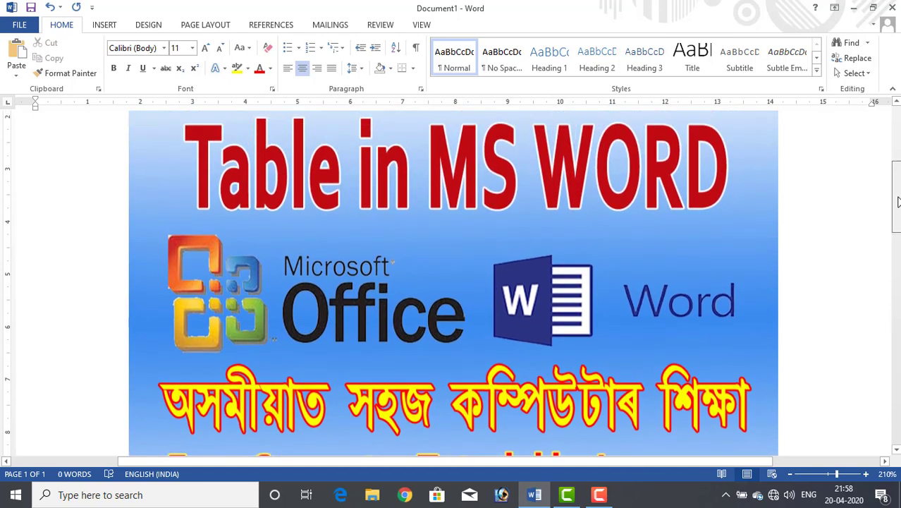